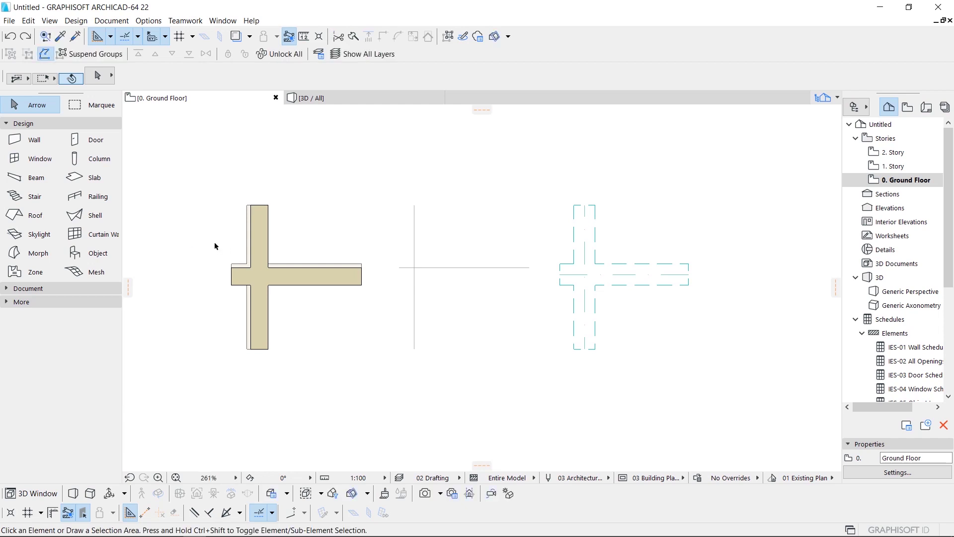
Ctrl-click trim the left arms of both crosses into T-junctions, then delete the dashed walls and thin lines.
{"action": "middle_click_drag", "start_coordinate": [217, 245], "coordinate": [251, 254]}
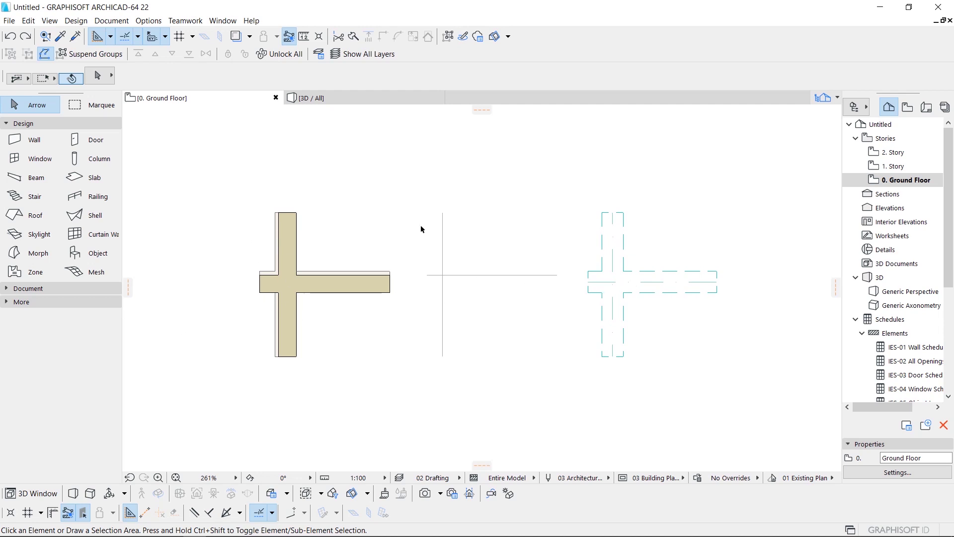
{"action": "mouse_move", "coordinate": [427, 224]}
{"action": "middle_mouse_down"}
{"action": "mouse_move", "coordinate": [424, 215]}
{"action": "mouse_move", "coordinate": [432, 222]}
{"action": "middle_mouse_up"}
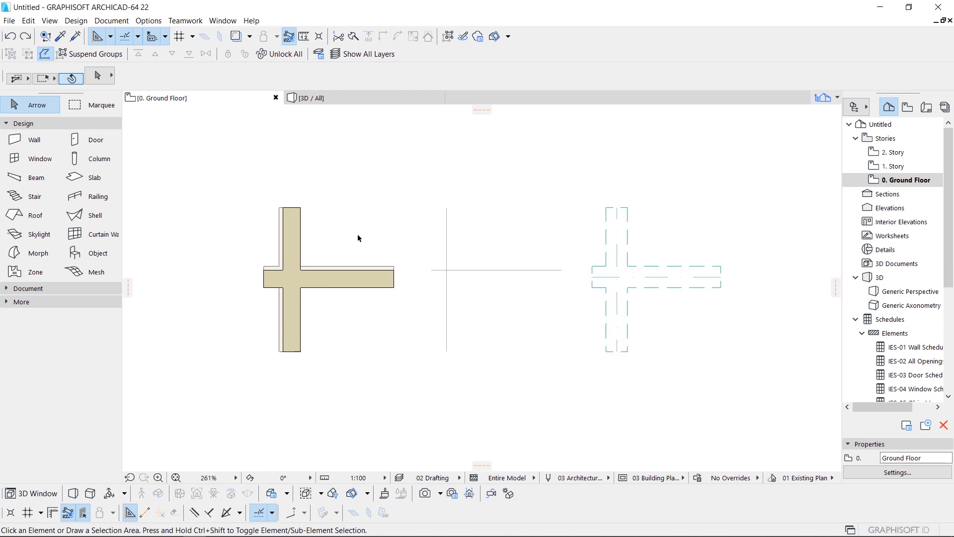
{"action": "middle_click_drag", "start_coordinate": [357, 234], "coordinate": [360, 234]}
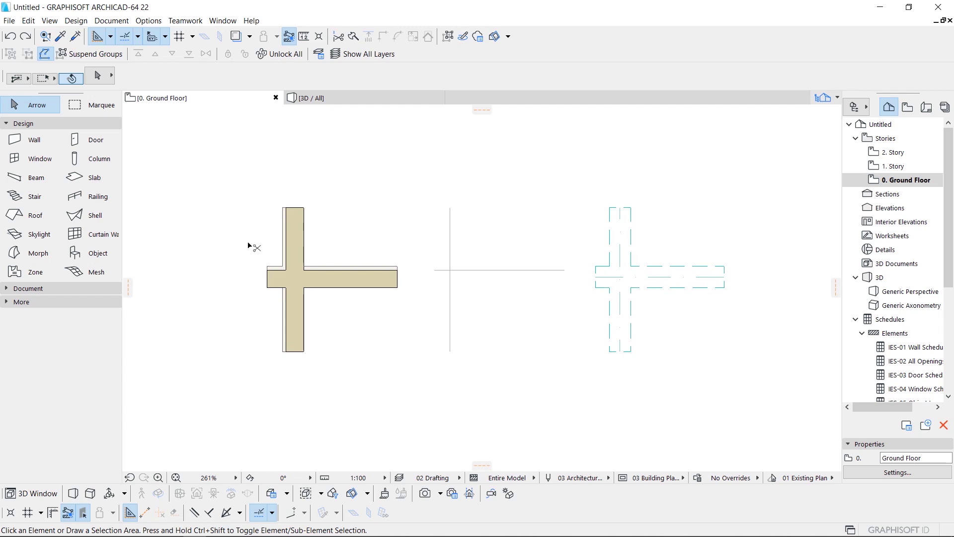
{"action": "left_click", "coordinate": [274, 276], "text": "ctrl"}
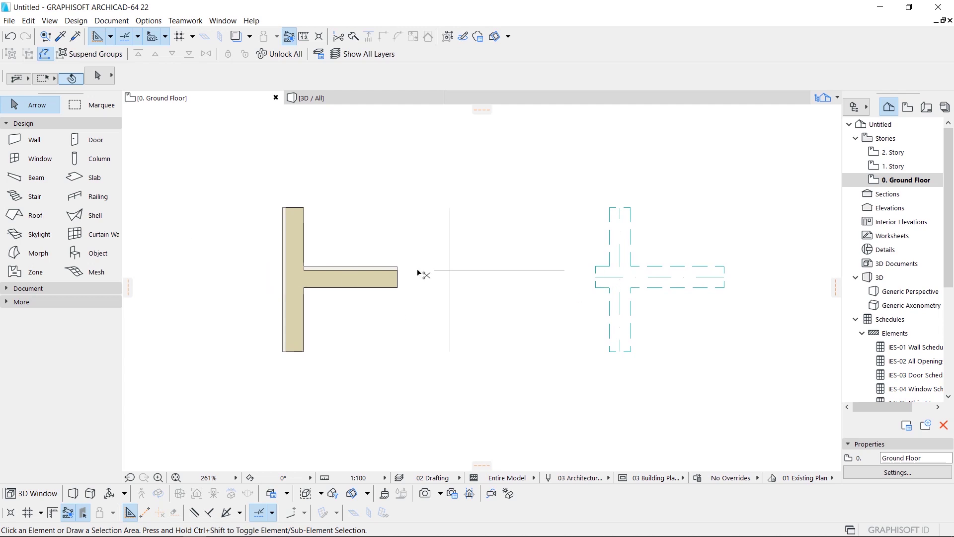
{"action": "left_click", "coordinate": [604, 280], "text": "ctrl"}
{"action": "left_click_drag", "start_coordinate": [436, 185], "coordinate": [684, 357]}
{"action": "key", "text": "Delete"}
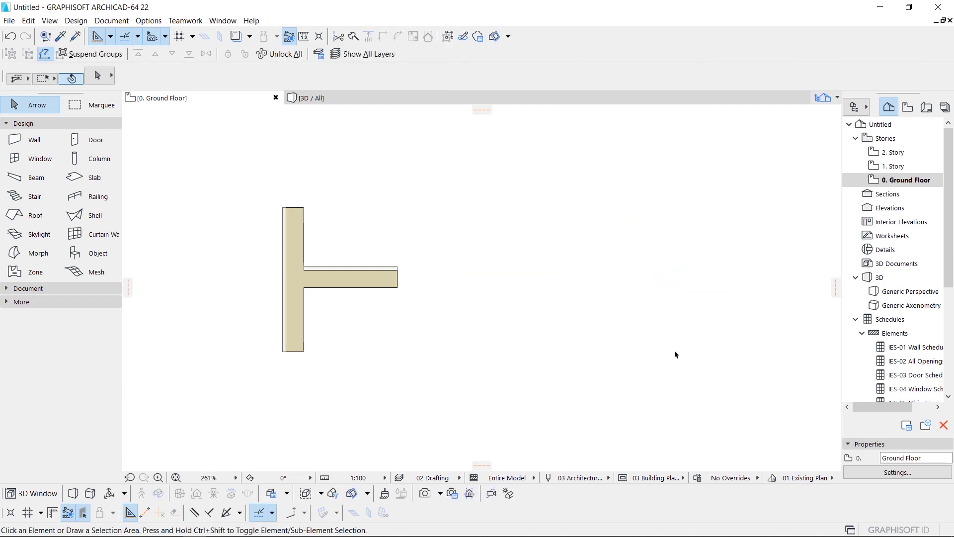
Draw a long horizontal wall and a vertical wall at its right end, then delete the old T-junction walls.
{"action": "left_click", "coordinate": [40, 142]}
{"action": "left_click", "coordinate": [297, 409]}
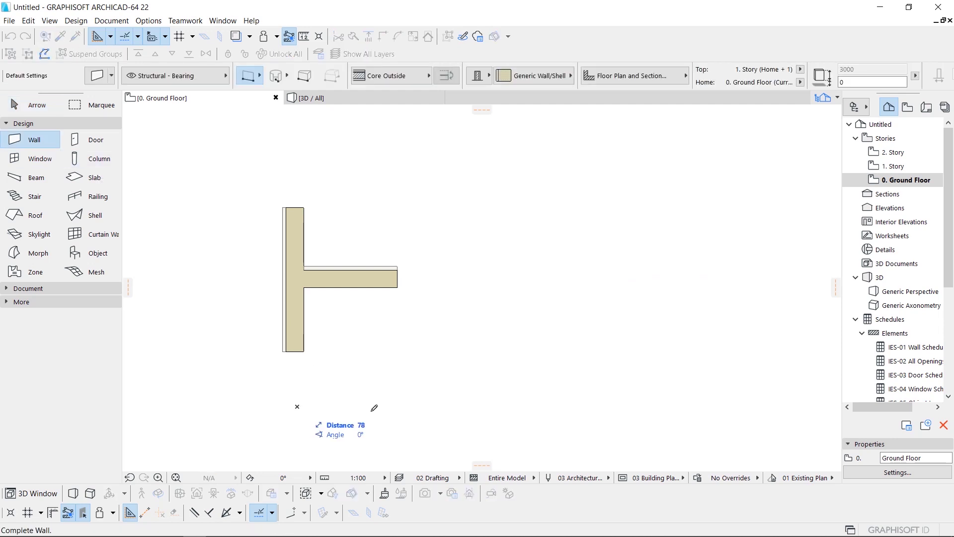
{"action": "left_click", "coordinate": [724, 409]}
{"action": "left_click", "coordinate": [689, 428]}
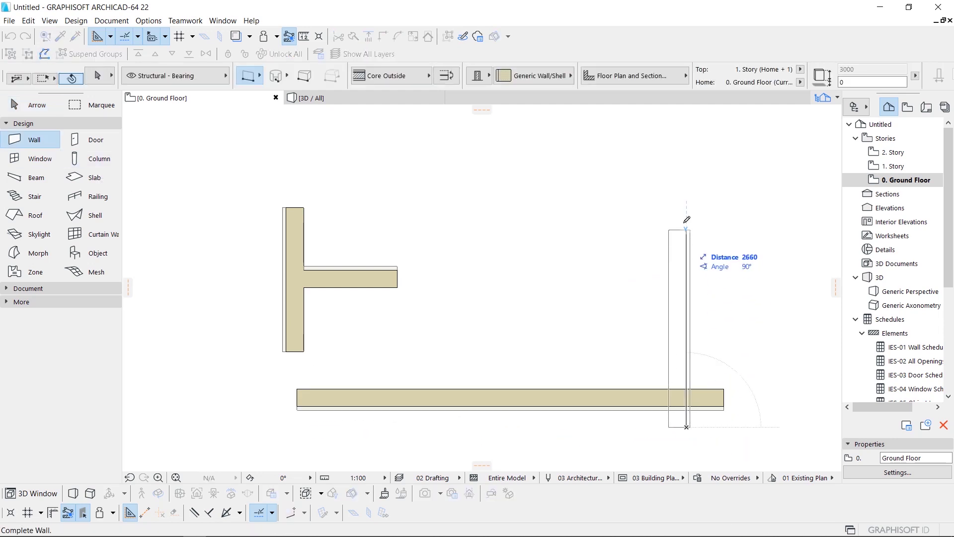
{"action": "left_click", "coordinate": [688, 222]}
{"action": "key", "text": "Escape"}
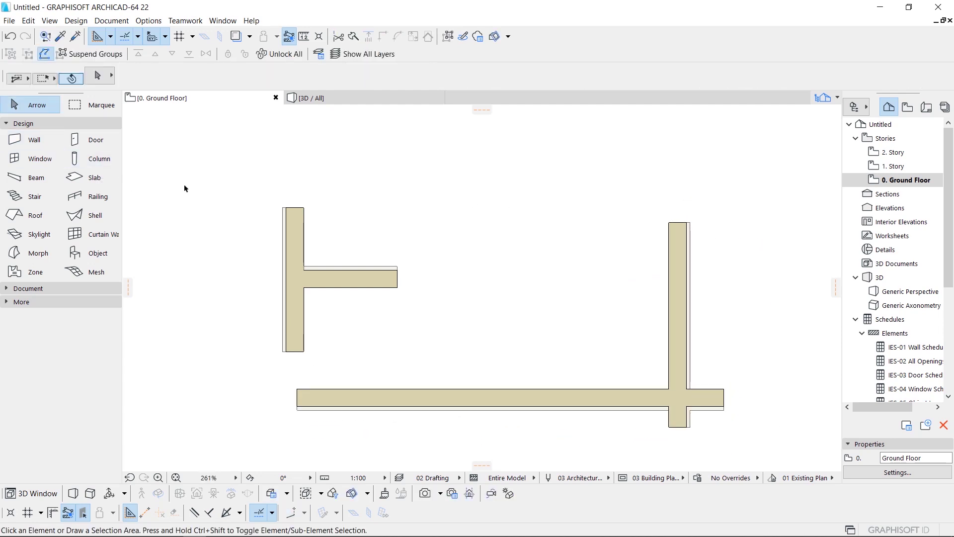
{"action": "left_click_drag", "start_coordinate": [184, 186], "coordinate": [413, 330]}
{"action": "key", "text": "Delete"}
Place five square columns across the middle of the plan.
{"action": "left_click", "coordinate": [88, 162]}
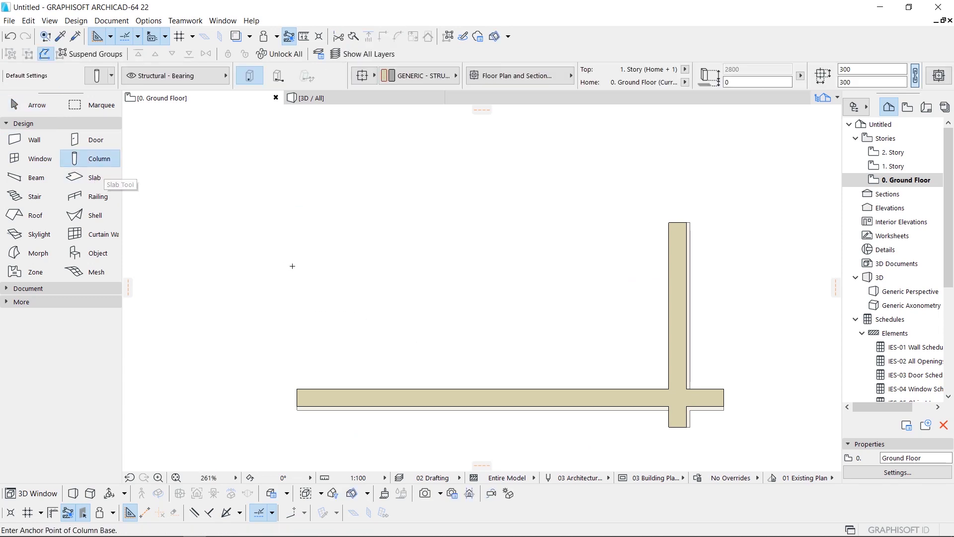
{"action": "left_click", "coordinate": [322, 283]}
{"action": "left_click", "coordinate": [367, 309]}
{"action": "left_click", "coordinate": [487, 287]}
{"action": "left_click", "coordinate": [509, 321]}
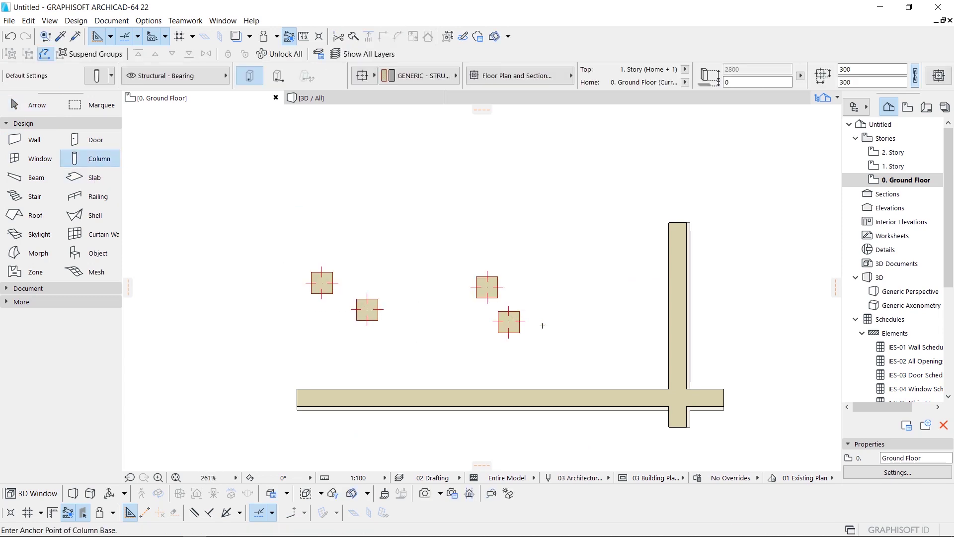
{"action": "left_click", "coordinate": [609, 334]}
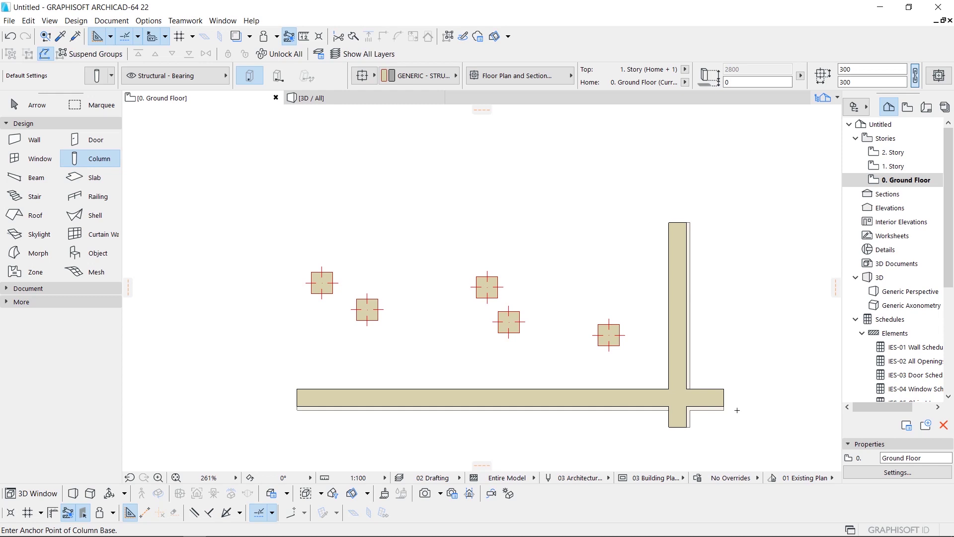
Trim the wall ends past the corner and place four more columns toward the top.
{"action": "left_click", "coordinate": [711, 400], "text": "ctrl"}
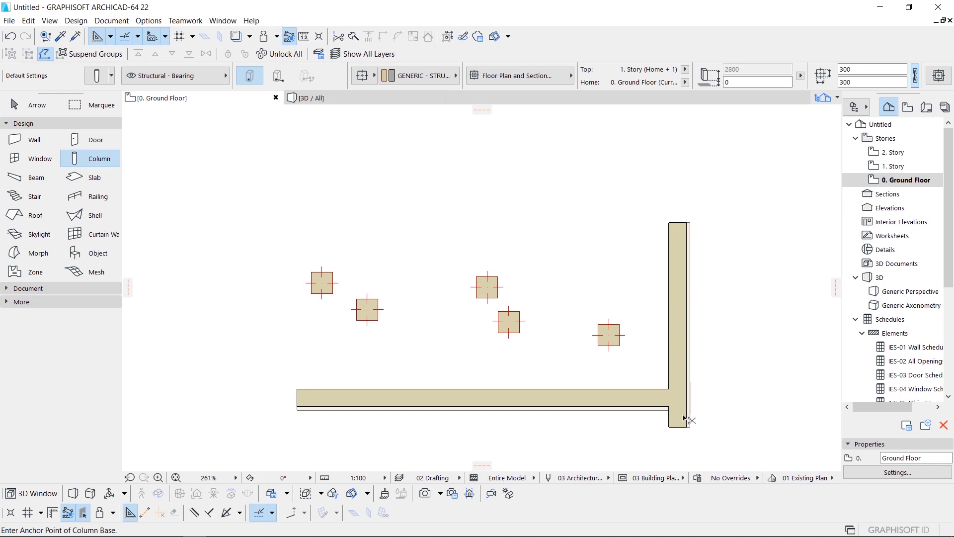
{"action": "left_click", "coordinate": [684, 419], "text": "ctrl"}
{"action": "left_click", "coordinate": [641, 286]}
{"action": "left_click", "coordinate": [604, 210]}
{"action": "left_click", "coordinate": [544, 202]}
{"action": "left_click", "coordinate": [455, 178]}
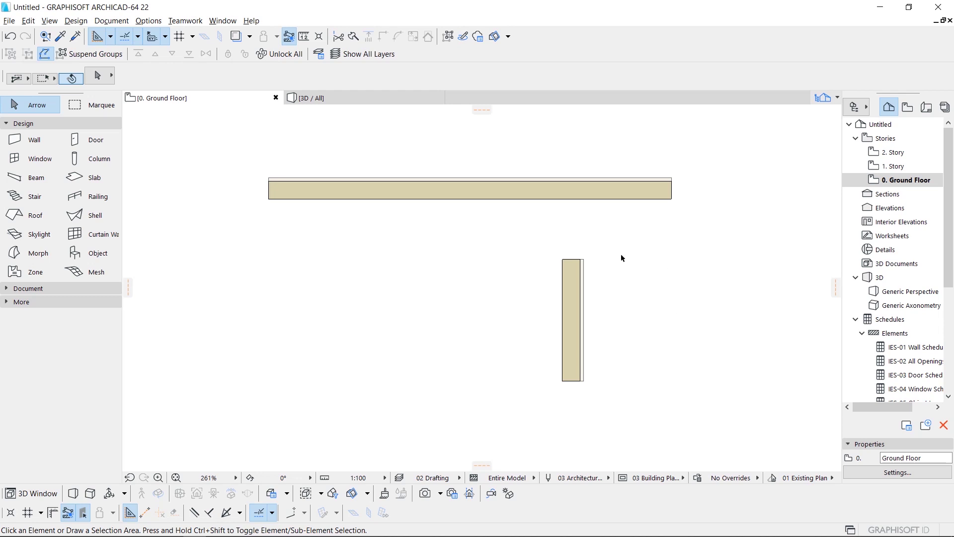
With the vertical wall selected, Ctrl-click the horizontal wall to extend it there, then zoom in.
{"action": "left_click", "coordinate": [574, 277]}
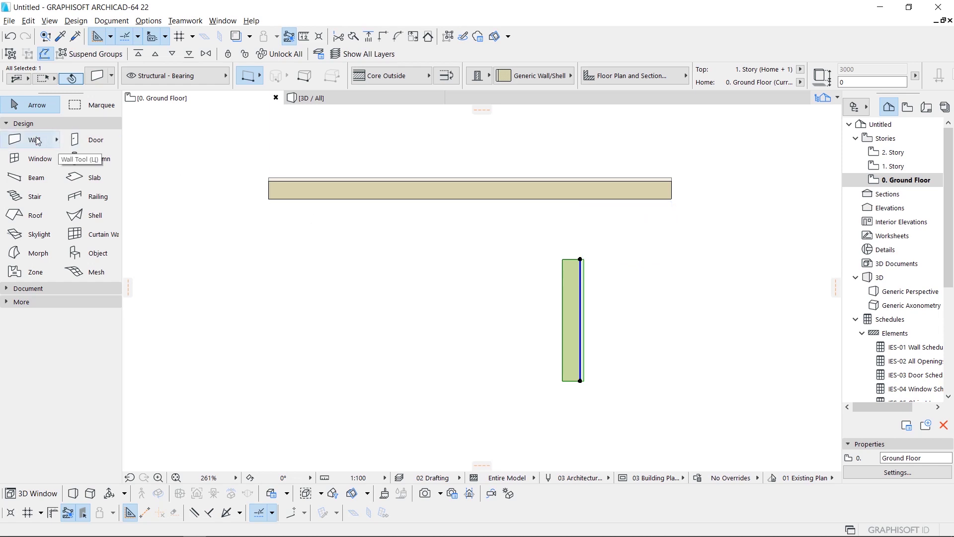
{"action": "key", "text": "l"}
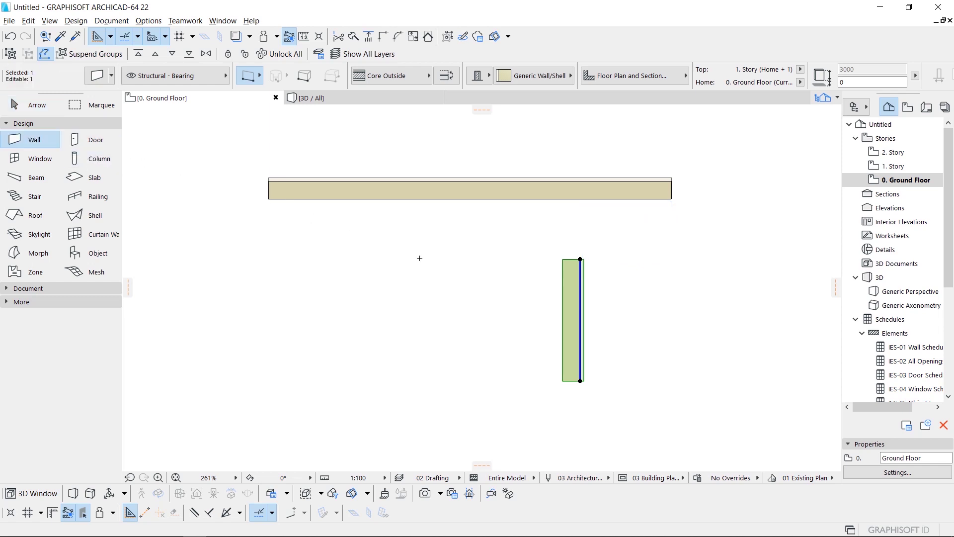
{"action": "left_click", "coordinate": [544, 182], "text": "ctrl"}
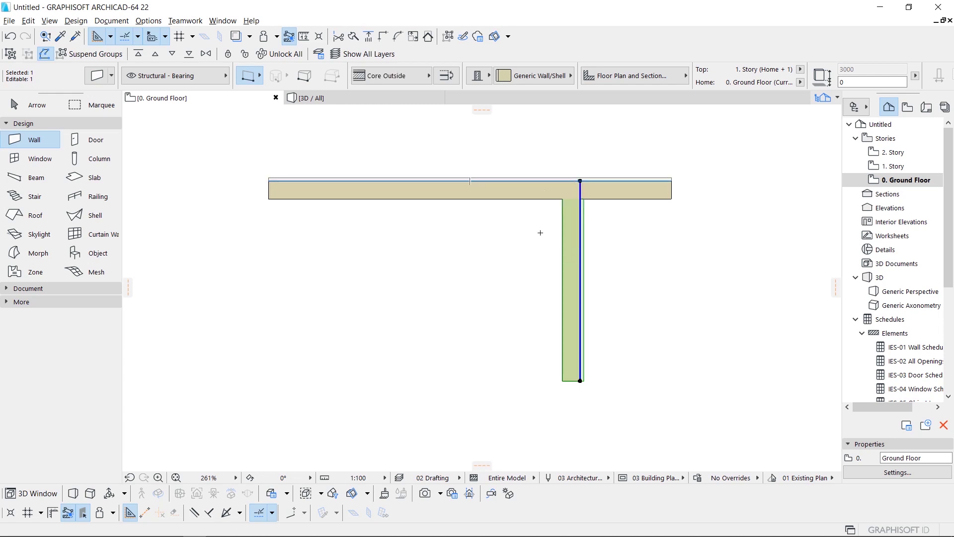
{"action": "scroll", "coordinate": [500, 255], "scroll_direction": "up", "scroll_amount": 3}
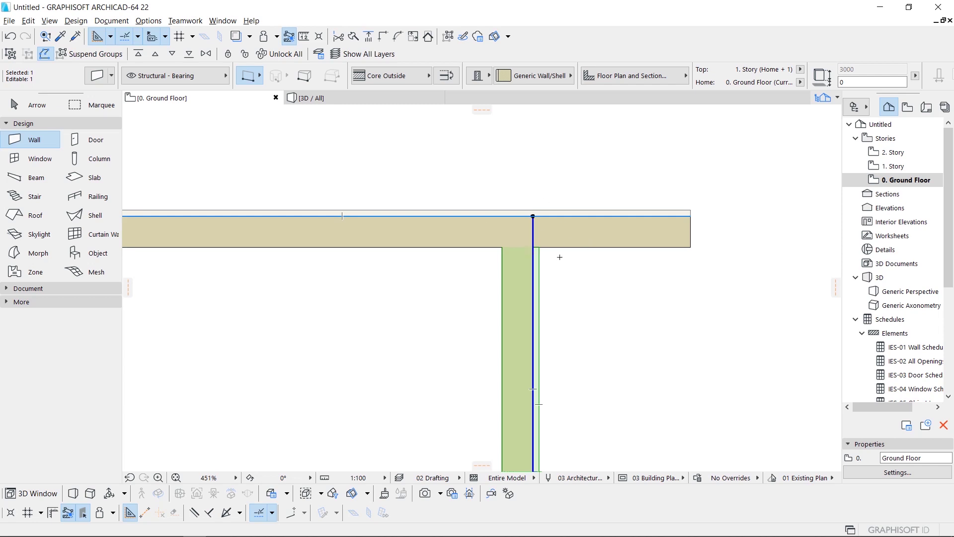
Undo and redo the extension, then extend the wall to the horizontal wall's bottom and top edges.
{"action": "key", "text": "ctrl+z"}
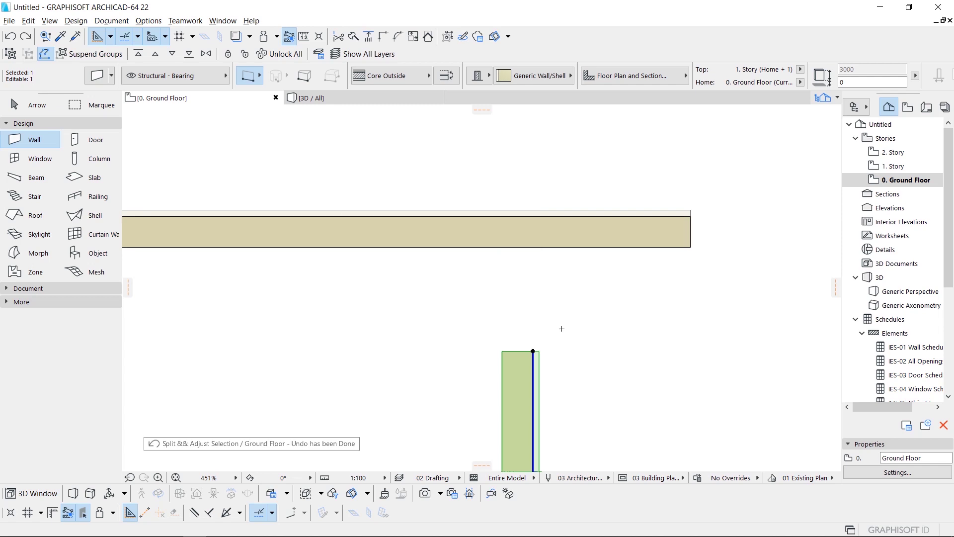
{"action": "key", "text": "ctrl+shift+z"}
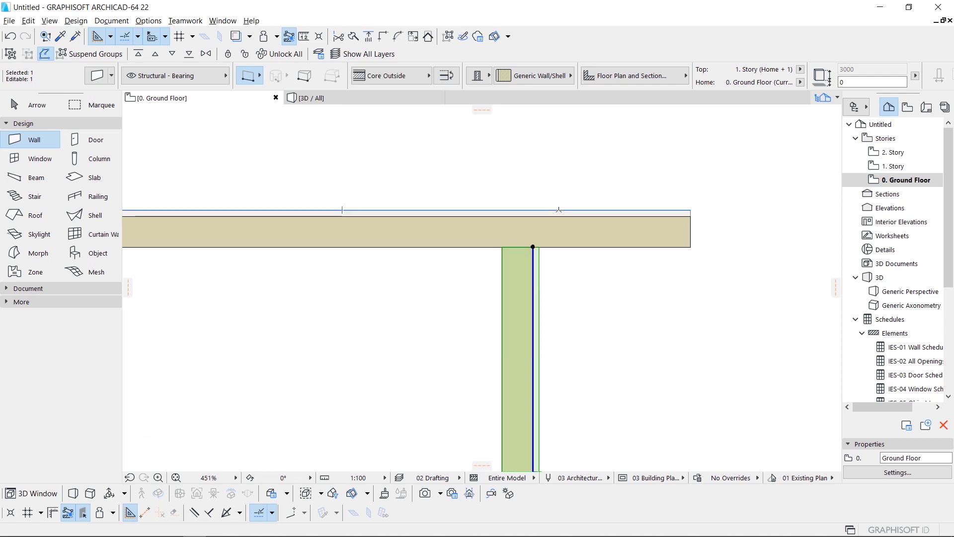
{"action": "key", "text": "ctrl+z"}
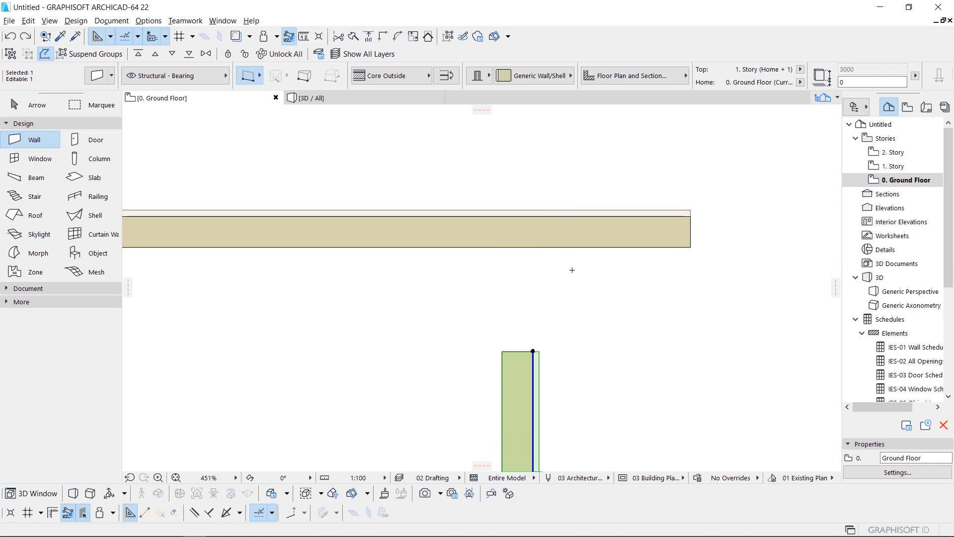
{"action": "left_click", "coordinate": [567, 247]}
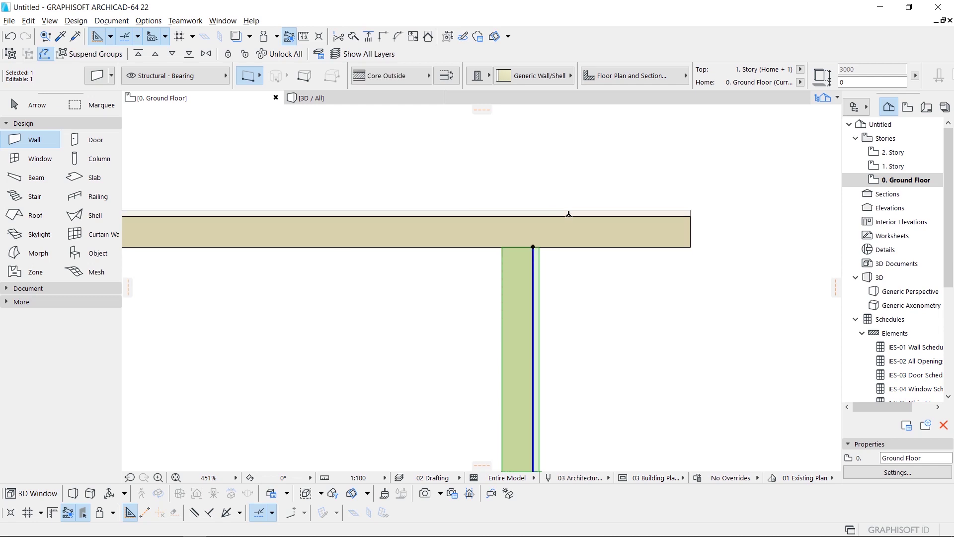
{"action": "left_click", "coordinate": [569, 210]}
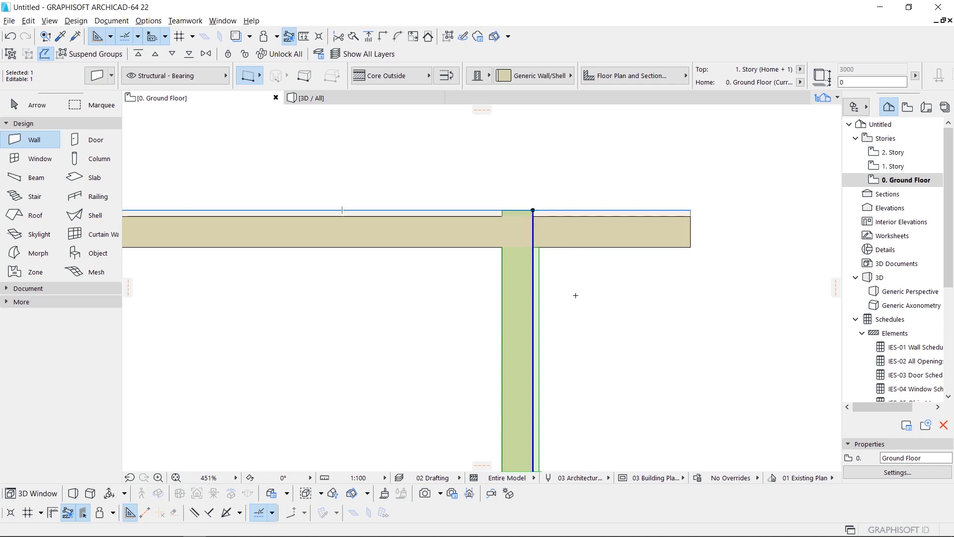
Restore the extension to the horizontal wall and trim off the wall part beyond the junction.
{"action": "key", "text": "ctrl+z"}
{"action": "key", "text": "ctrl+z"}
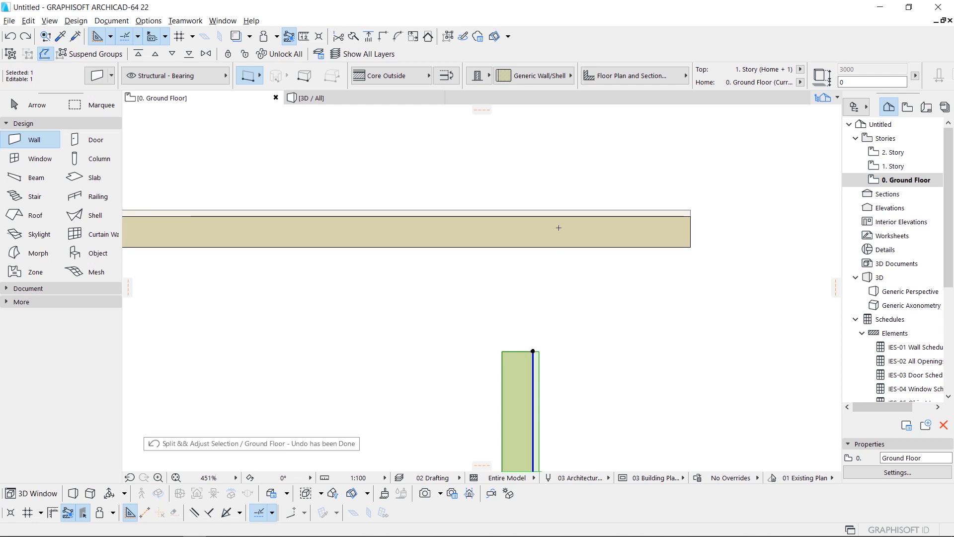
{"action": "key", "text": "ctrl+shift+z"}
{"action": "key", "text": "ctrl+shift+z"}
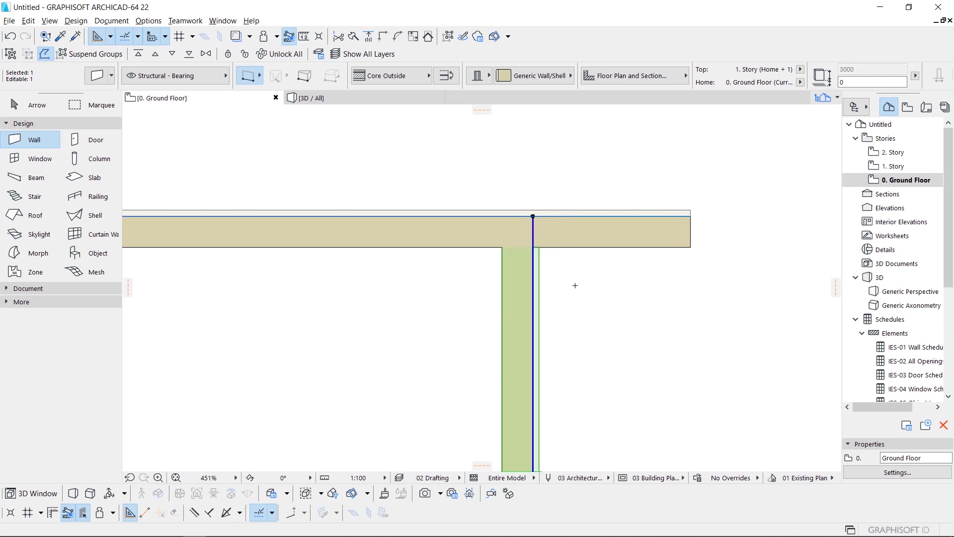
{"action": "key", "text": "Escape"}
{"action": "left_click", "coordinate": [577, 234], "text": "ctrl"}
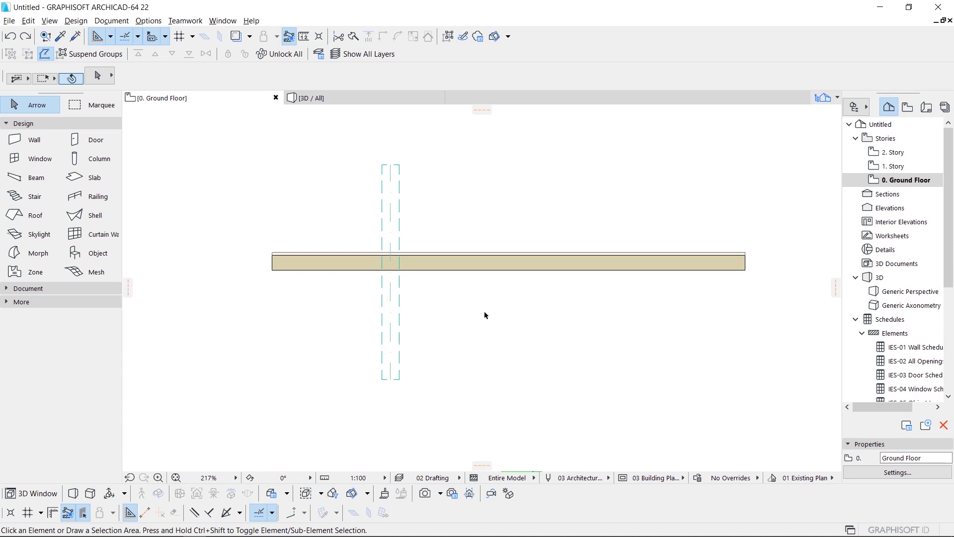
Cut the selected beam back so it ends at the wall's edge.
{"action": "middle_click_drag", "start_coordinate": [472, 289], "coordinate": [456, 300]}
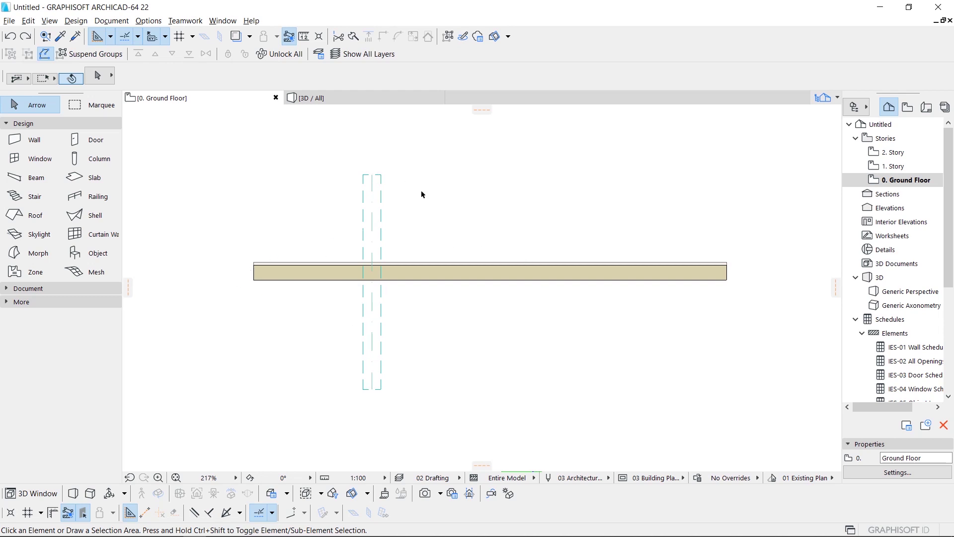
{"action": "left_click", "coordinate": [372, 198]}
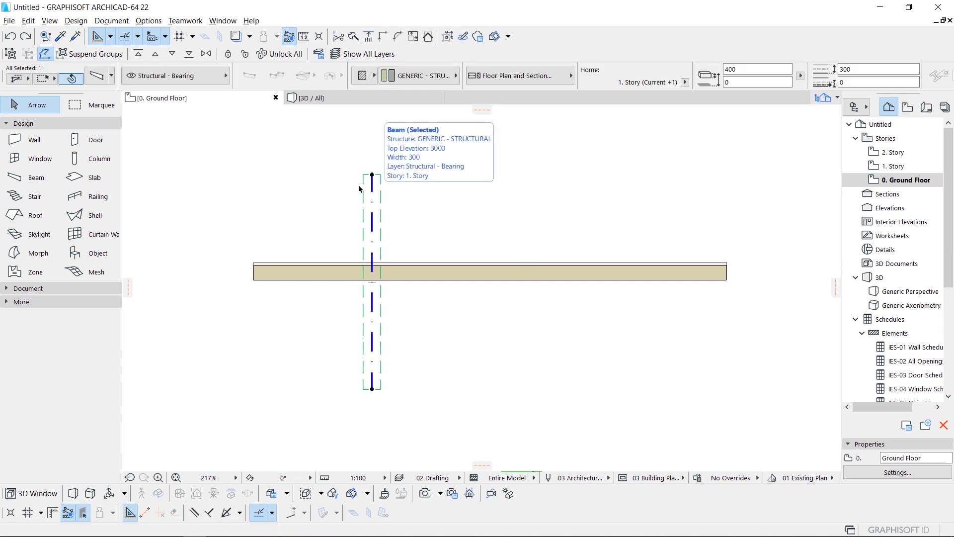
{"action": "left_click", "coordinate": [49, 178]}
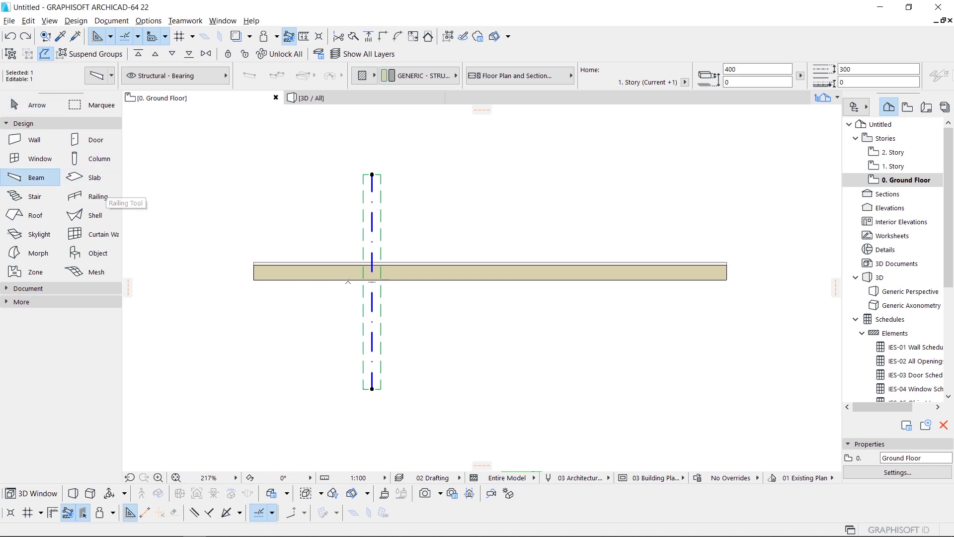
{"action": "left_click", "coordinate": [402, 279], "text": "ctrl"}
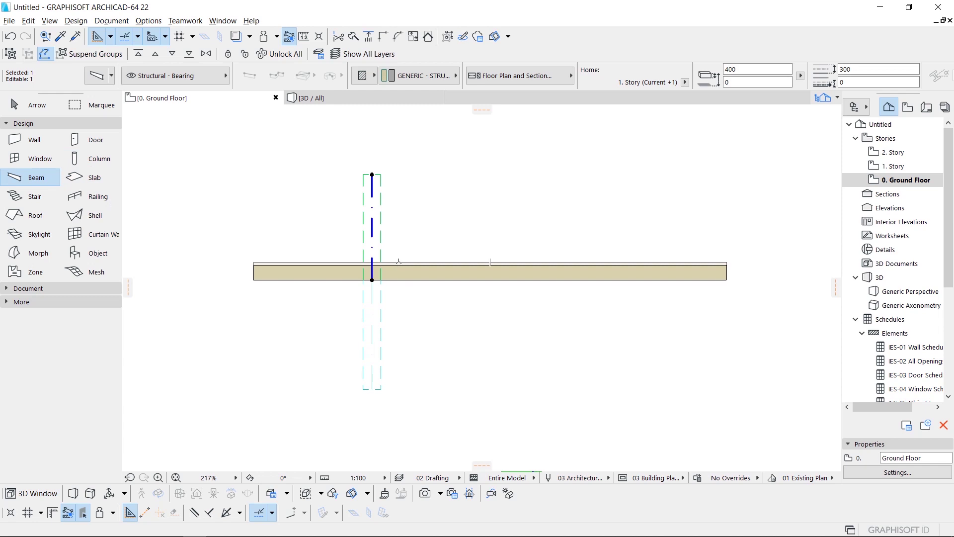
{"action": "key", "text": "Escape"}
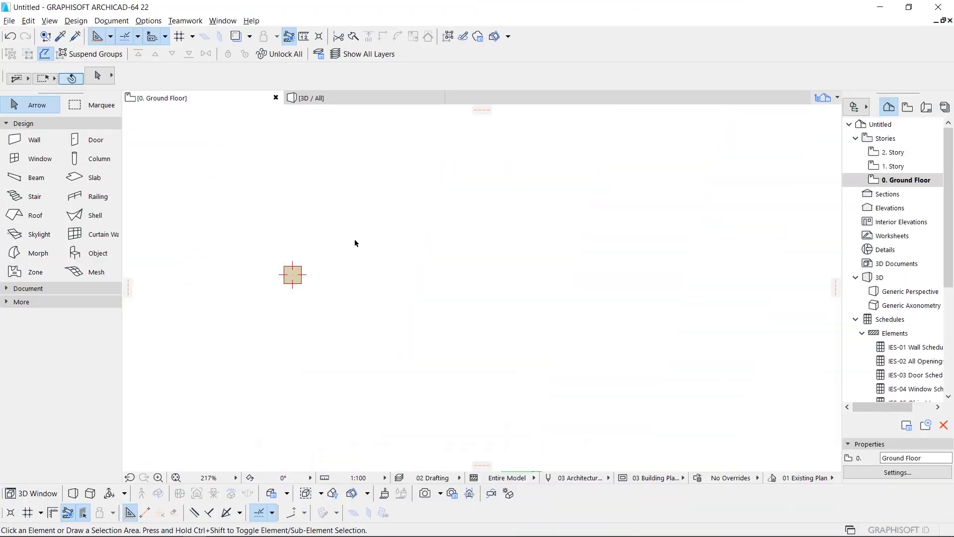
Place a copy of the column to its right.
{"action": "middle_click_drag", "start_coordinate": [354, 240], "coordinate": [304, 178]}
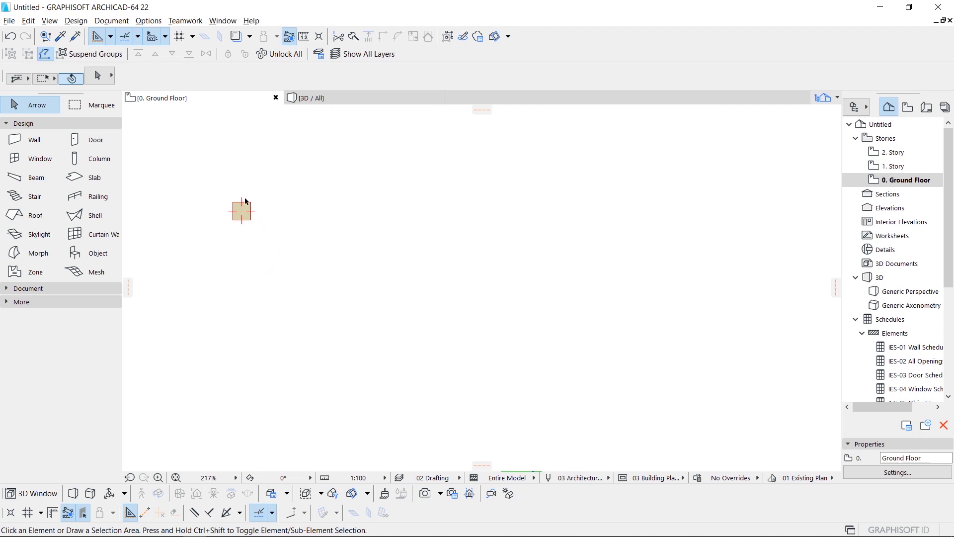
{"action": "left_click", "coordinate": [242, 213]}
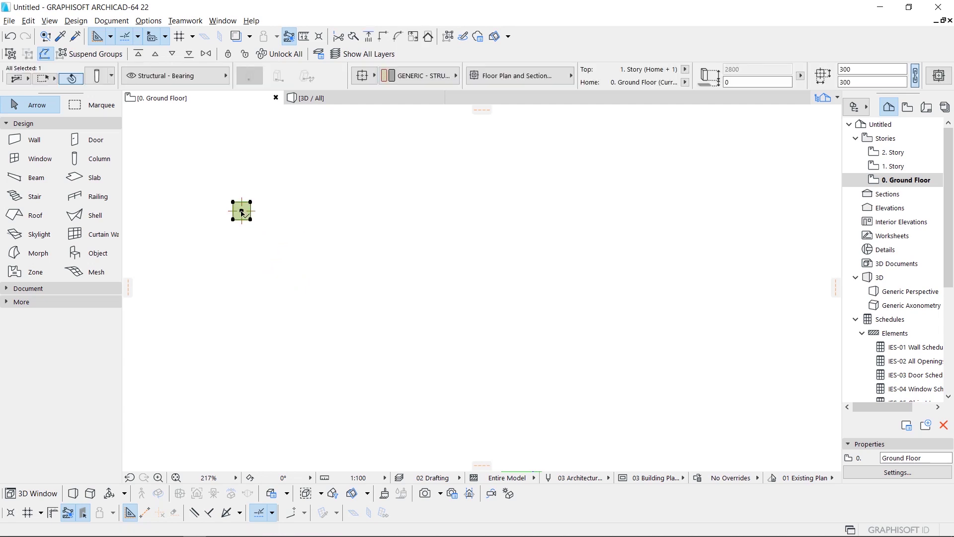
{"action": "left_click", "coordinate": [242, 212]}
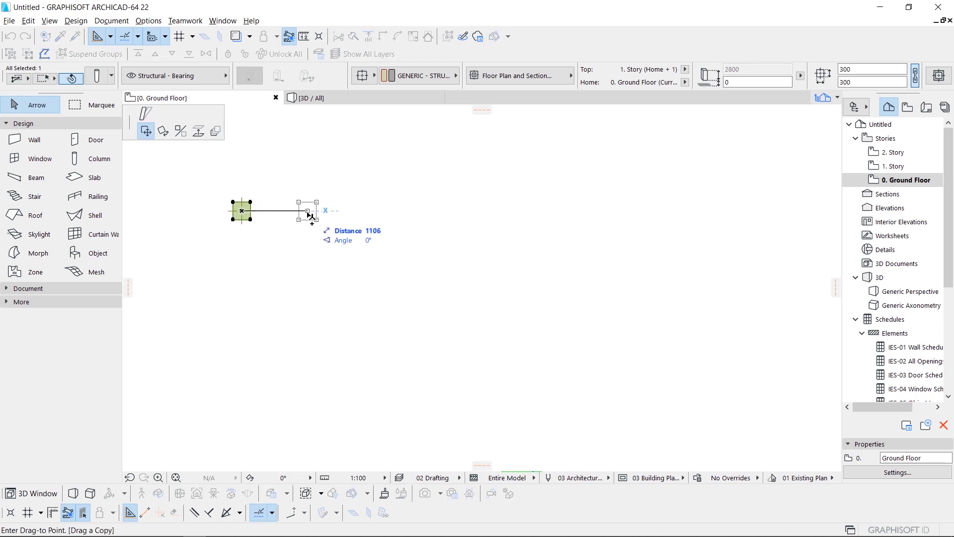
{"action": "left_click", "coordinate": [309, 215]}
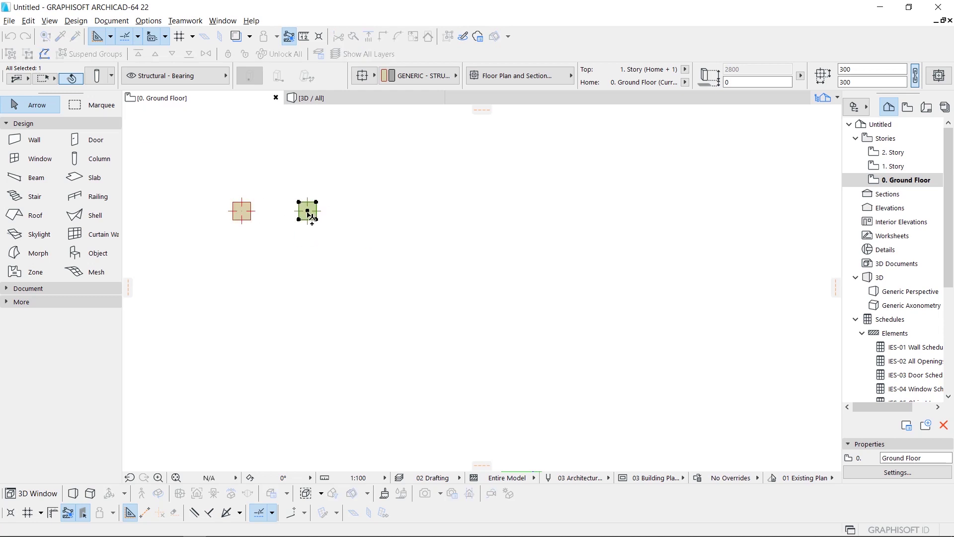
{"action": "left_click", "coordinate": [342, 215]}
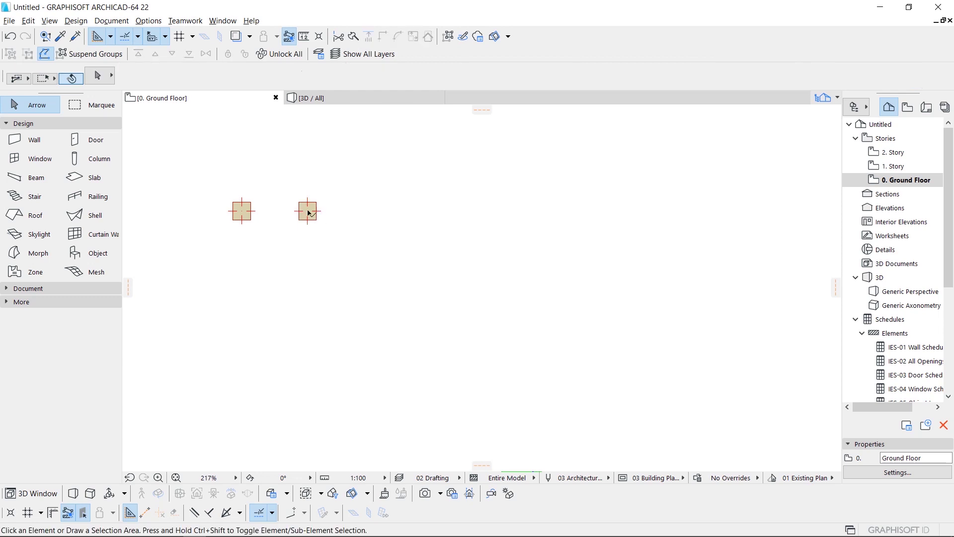
Ctrl-drag a second copy of the column directly below the original.
{"action": "left_click", "coordinate": [242, 210]}
{"action": "key", "text": "ctrl"}
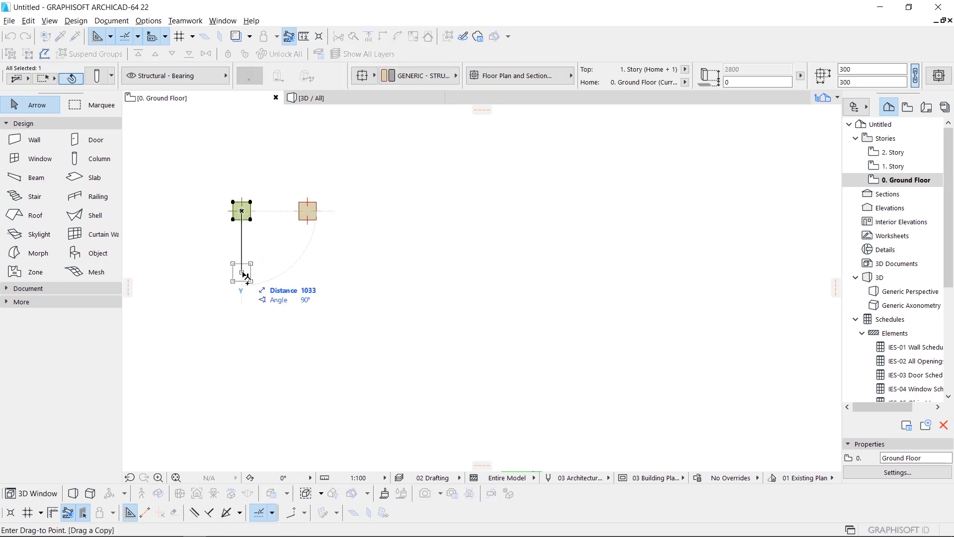
{"action": "left_click", "coordinate": [245, 274]}
{"action": "left_click", "coordinate": [266, 269]}
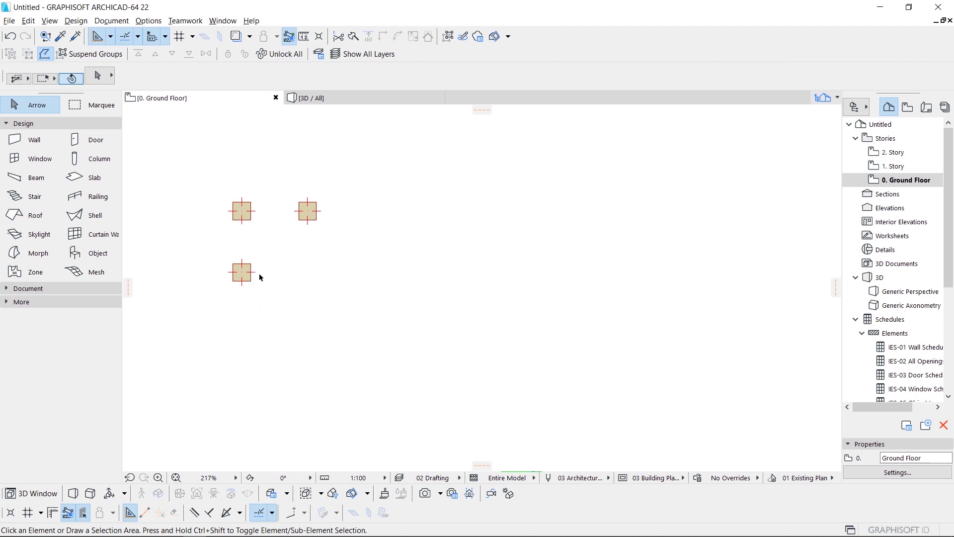
{"action": "left_click", "coordinate": [242, 272]}
{"action": "left_click", "coordinate": [242, 273]}
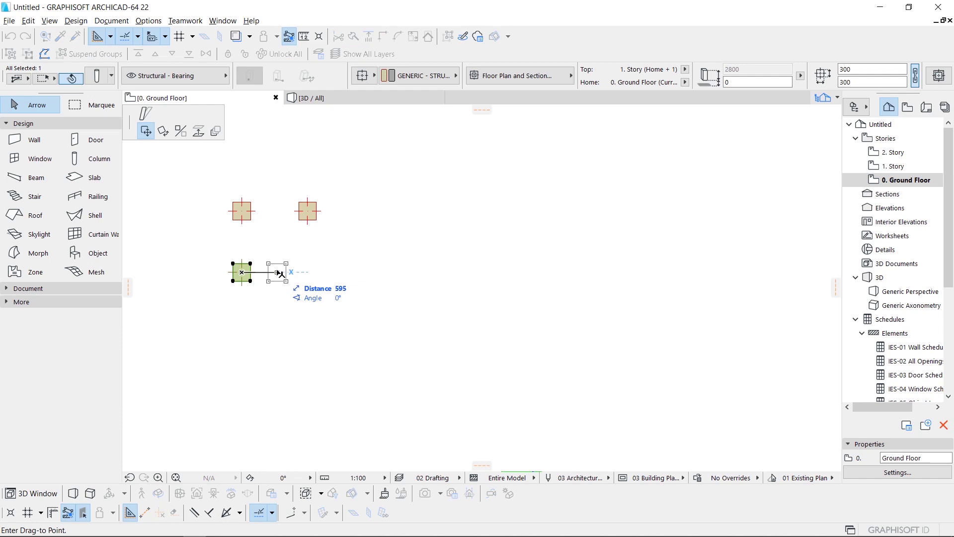
Switch to Drag Multiple Copies and place three column copies along the bottom row.
{"action": "key", "text": "ctrl"}
{"action": "key", "text": "ctrl"}
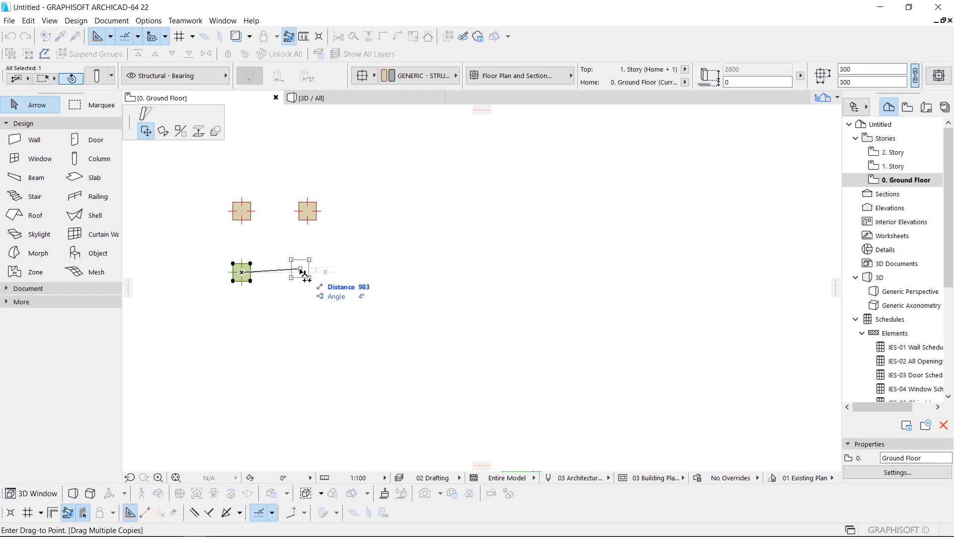
{"action": "left_click", "coordinate": [289, 272]}
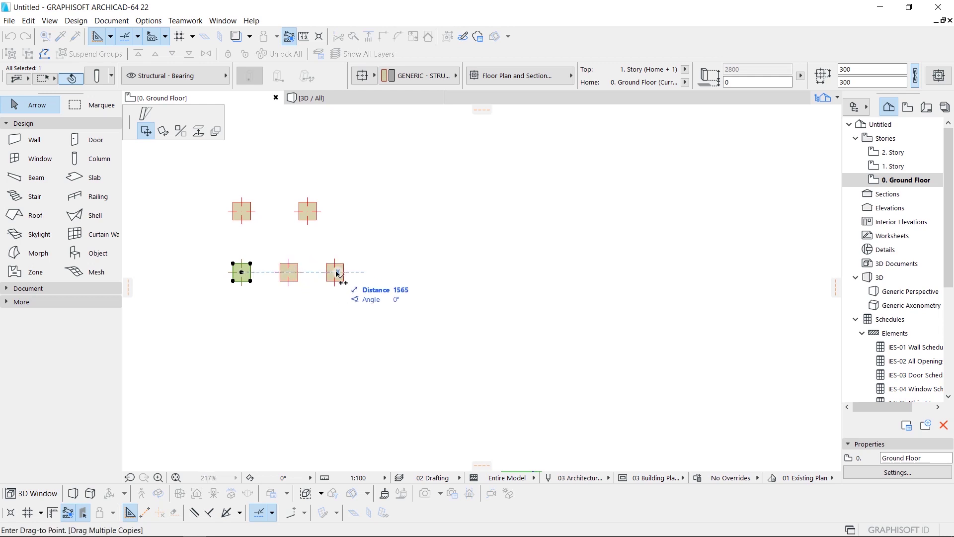
{"action": "left_click", "coordinate": [335, 271]}
{"action": "left_click", "coordinate": [374, 272]}
Scatter ten more column copies across the lower right of the plan.
{"action": "left_click", "coordinate": [385, 380]}
{"action": "left_click", "coordinate": [470, 381]}
{"action": "left_click", "coordinate": [508, 324]}
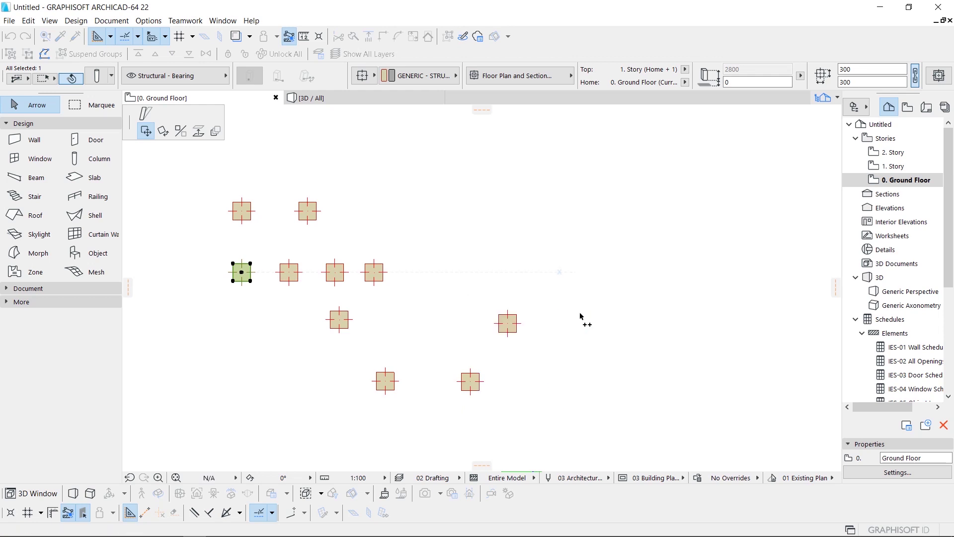
{"action": "left_click", "coordinate": [544, 295]}
{"action": "left_click", "coordinate": [582, 326]}
{"action": "left_click", "coordinate": [546, 391]}
{"action": "left_click", "coordinate": [570, 414]}
{"action": "left_click", "coordinate": [629, 412]}
{"action": "left_click", "coordinate": [664, 388]}
{"action": "left_click", "coordinate": [682, 340]}
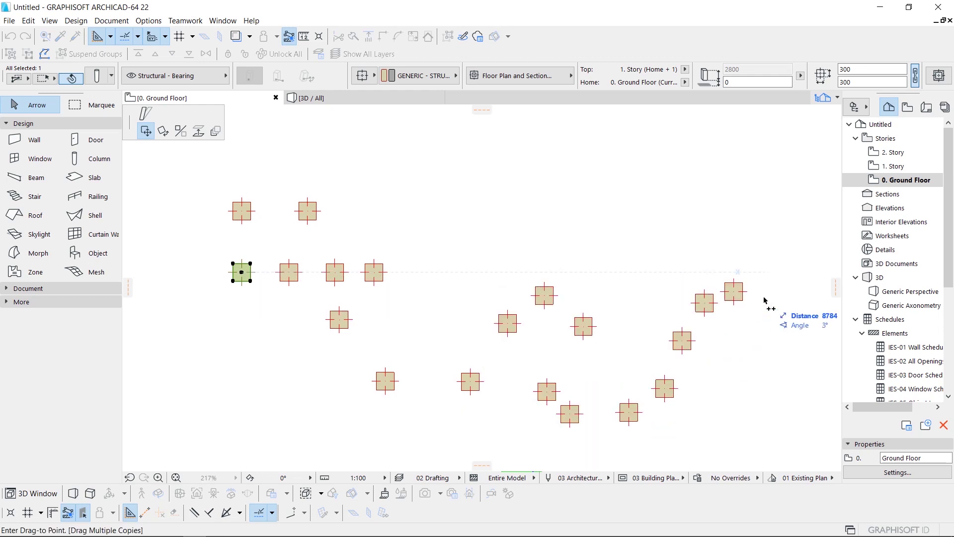
Stop copying, select all the columns, then deselect everything.
{"action": "key", "text": "Escape"}
{"action": "key", "text": "ctrl+a"}
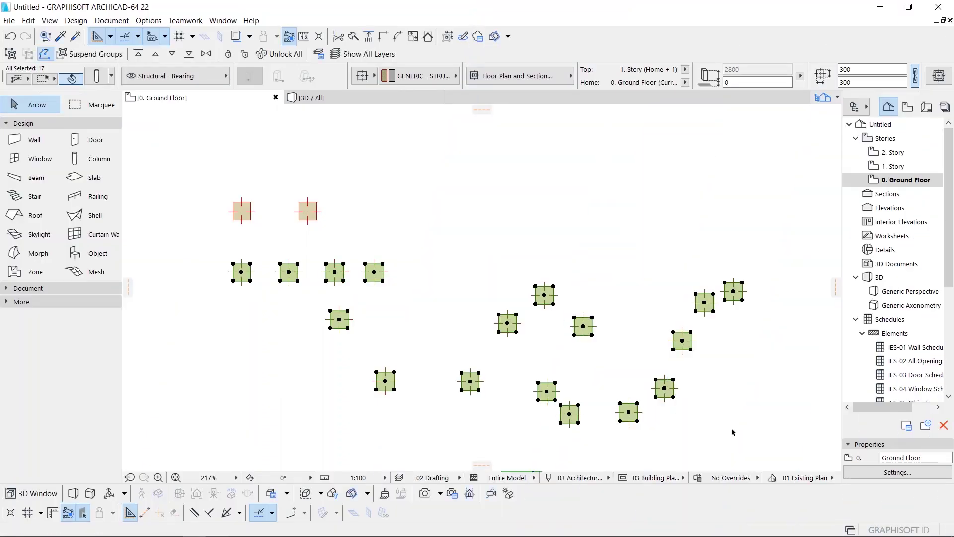
{"action": "key", "text": "Escape"}
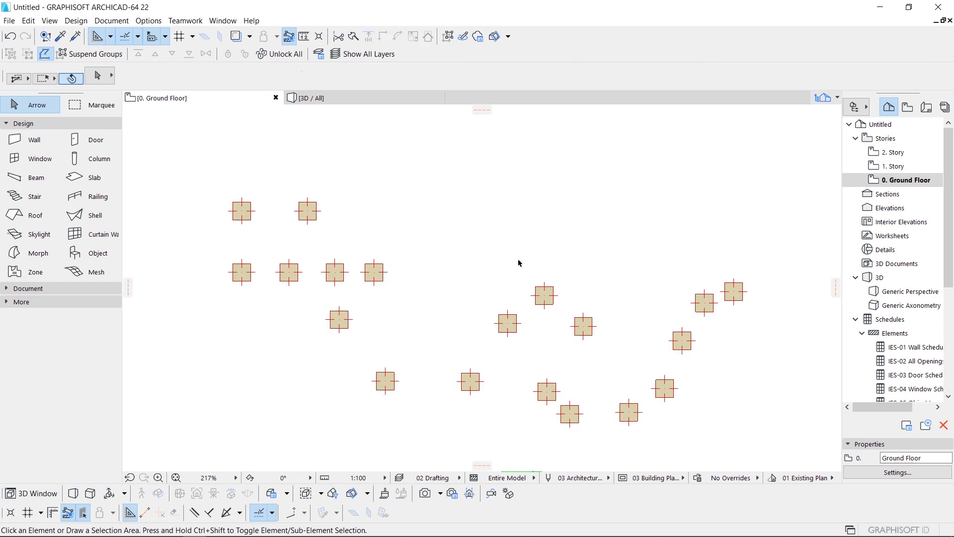
Draw a 4,423 dimension between a lower column and the right column, placed above them.
{"action": "left_click", "coordinate": [48, 290]}
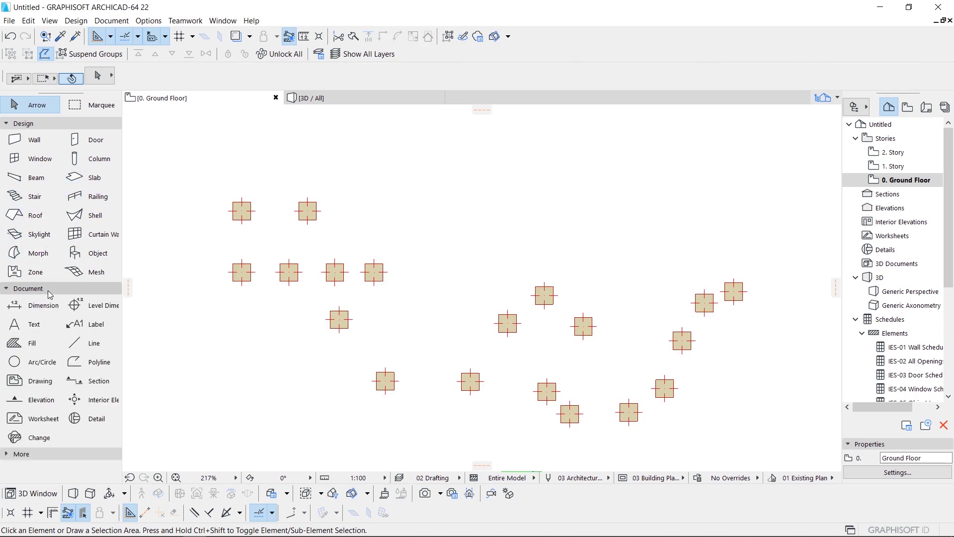
{"action": "left_click", "coordinate": [40, 305]}
{"action": "left_click", "coordinate": [470, 382]}
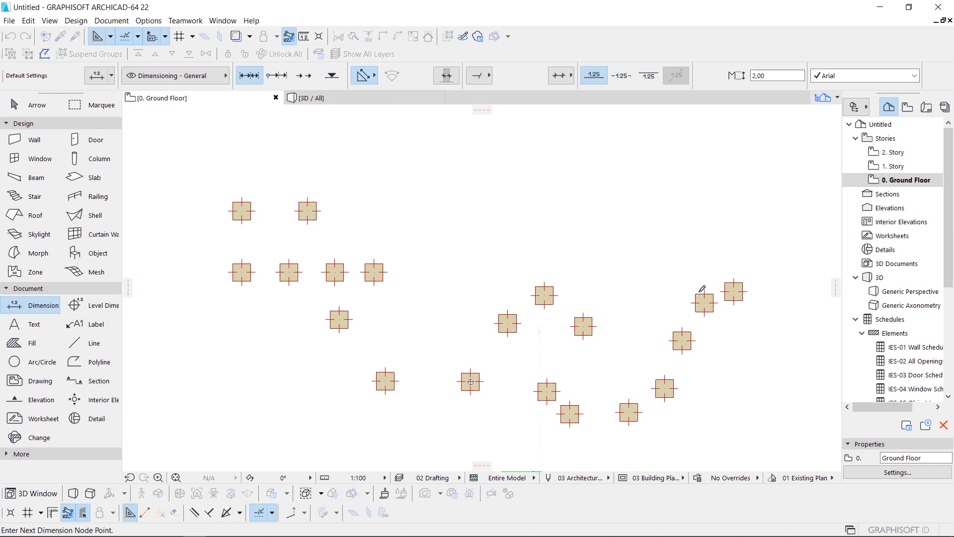
{"action": "left_click", "coordinate": [734, 288]}
{"action": "double_click", "coordinate": [645, 232]}
{"action": "left_click", "coordinate": [642, 234]}
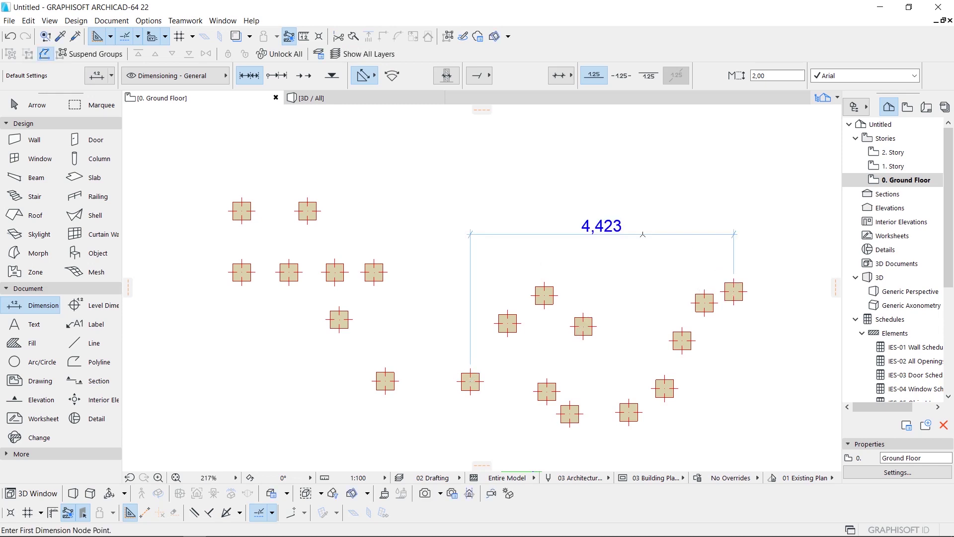
{"action": "key", "text": "Escape"}
Ctrl-click five intermediate columns to add dimension points to the 4,423 dimension.
{"action": "left_click", "coordinate": [643, 234]}
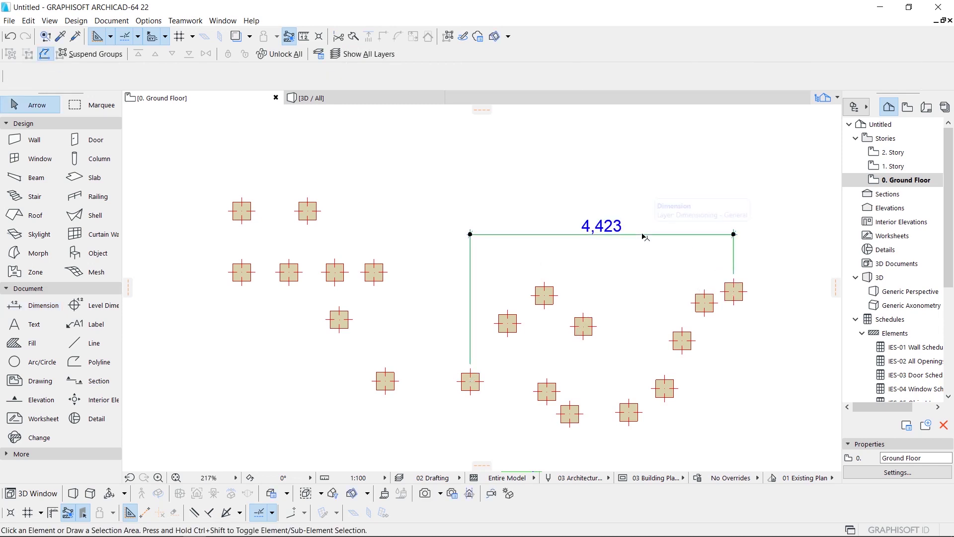
{"action": "left_click", "coordinate": [508, 324]}
{"action": "left_click", "coordinate": [545, 295]}
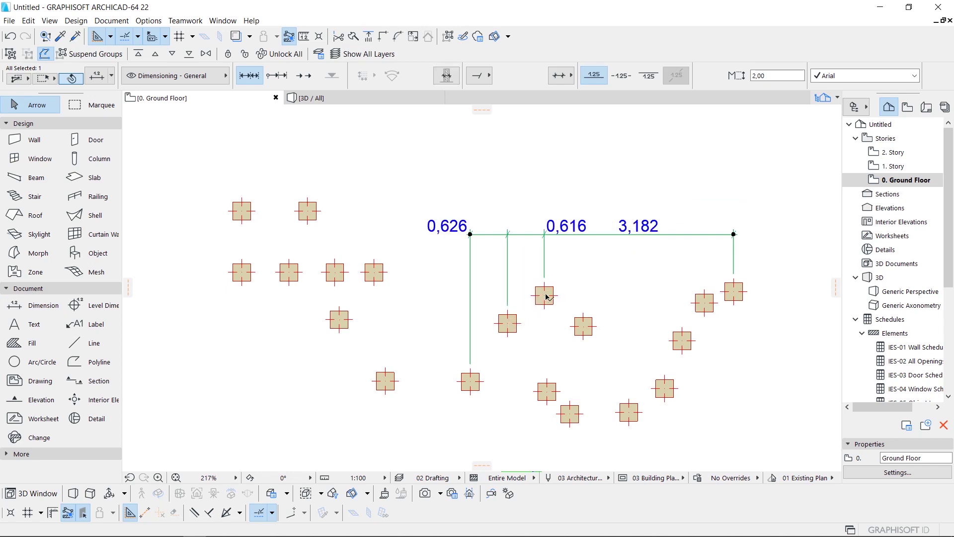
{"action": "left_click", "coordinate": [584, 326]}
{"action": "left_click", "coordinate": [682, 342]}
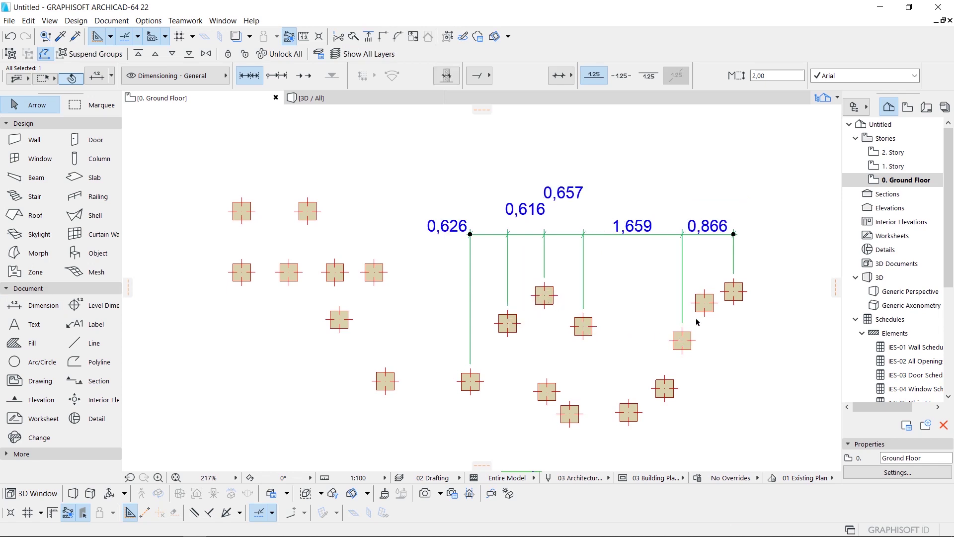
{"action": "left_click", "coordinate": [705, 305]}
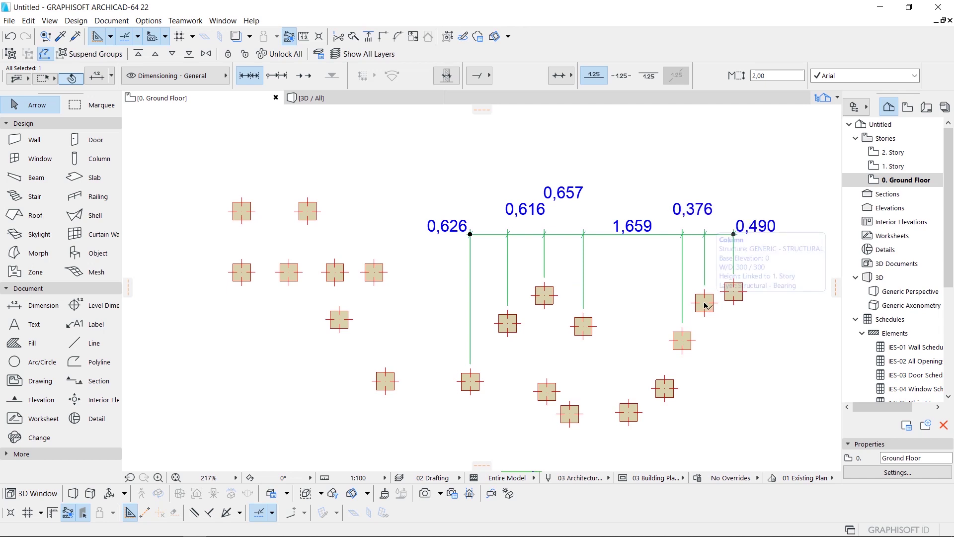
Remove three extra dimension points, leaving segments of 0,626, 0,616 and 3,182.
{"action": "left_click", "coordinate": [705, 235]}
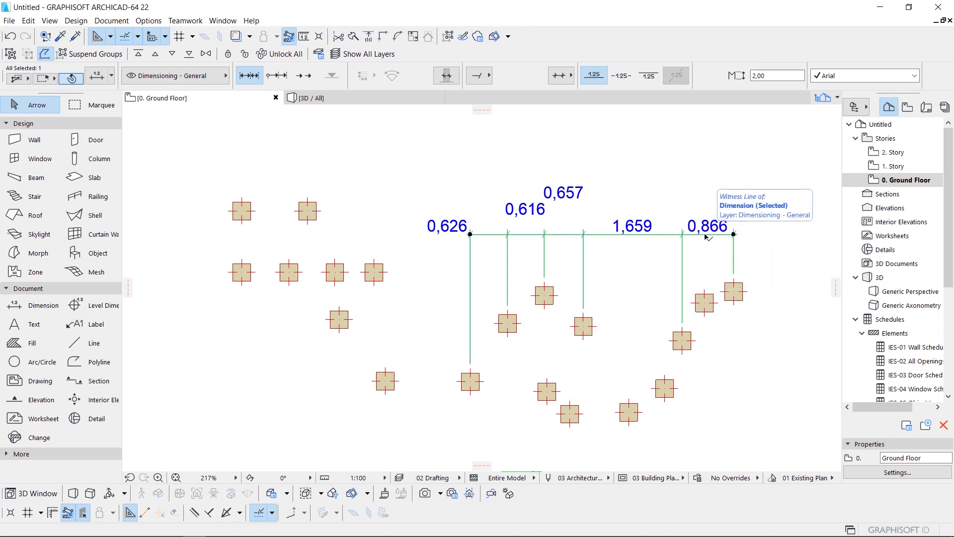
{"action": "left_click", "coordinate": [683, 237]}
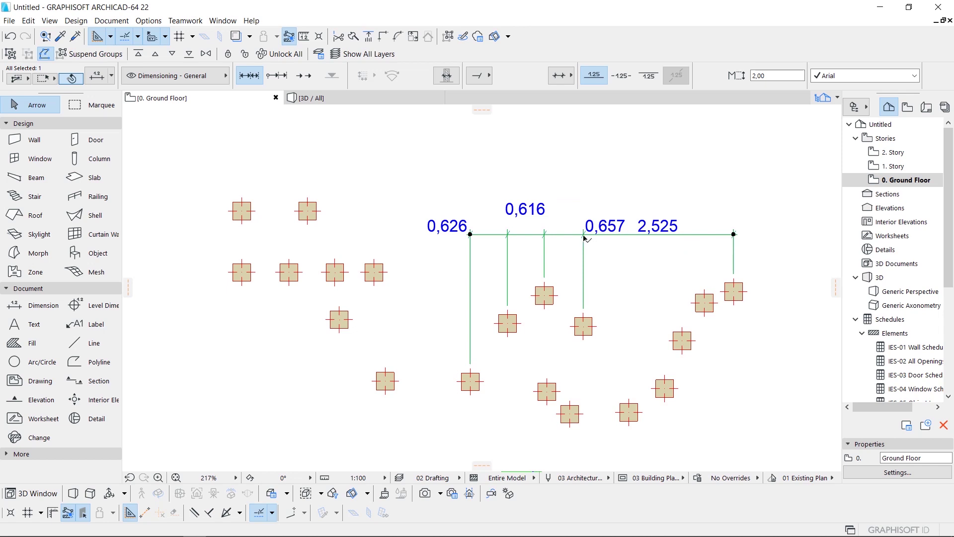
{"action": "left_click", "coordinate": [584, 238]}
{"action": "key", "text": "Escape"}
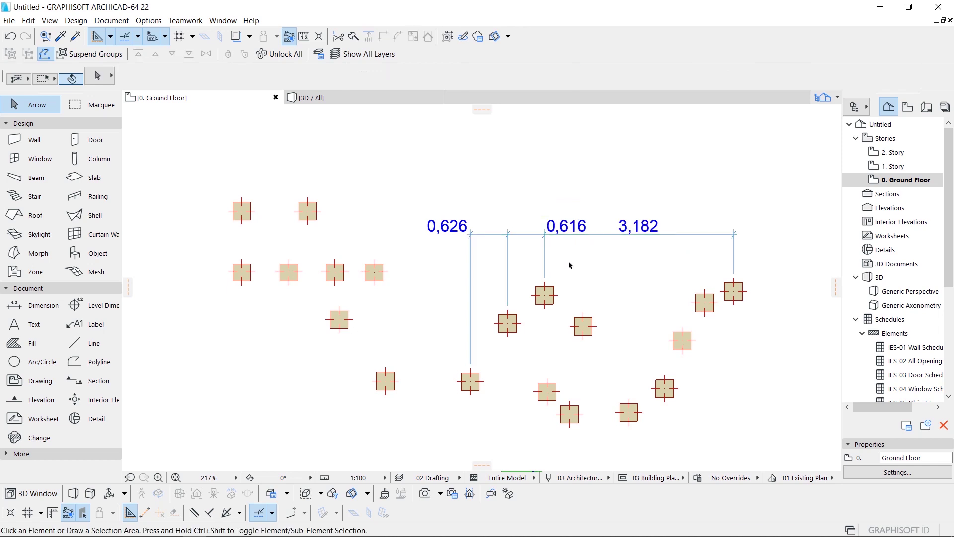
Drag an intermediate witness line to another column edge, giving 1,091, 0,150 and 3,182.
{"action": "left_click", "coordinate": [508, 235]}
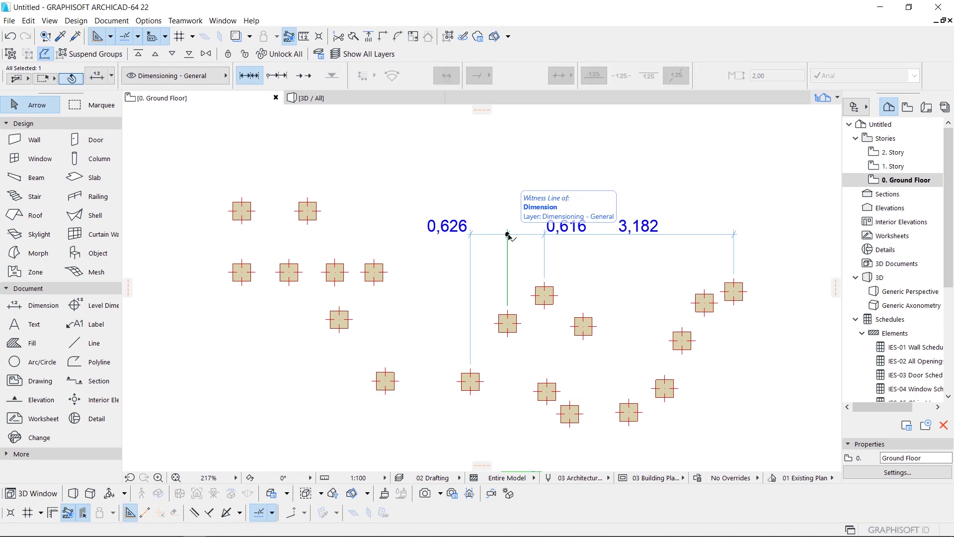
{"action": "left_click_drag", "start_coordinate": [498, 239], "coordinate": [537, 291]}
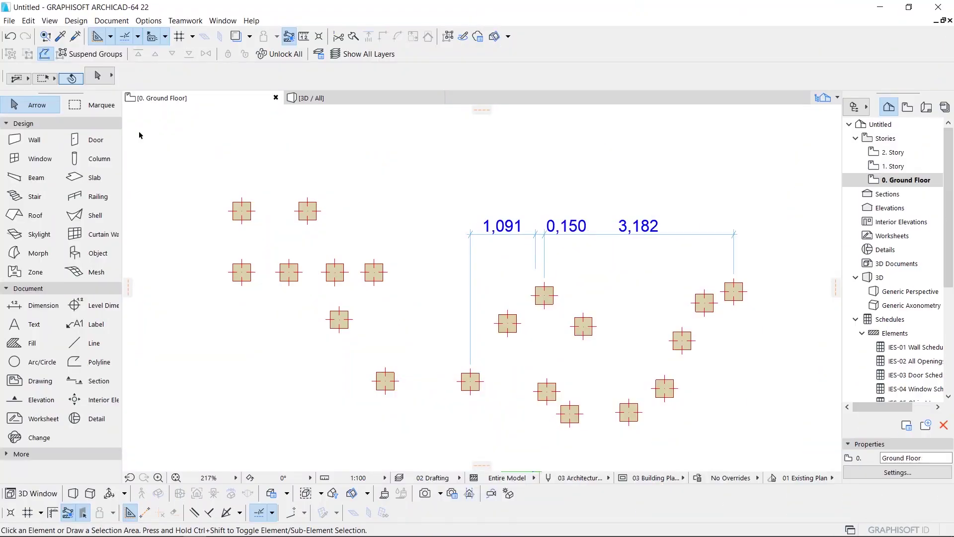
{"action": "middle_click_drag", "start_coordinate": [628, 287], "coordinate": [614, 282]}
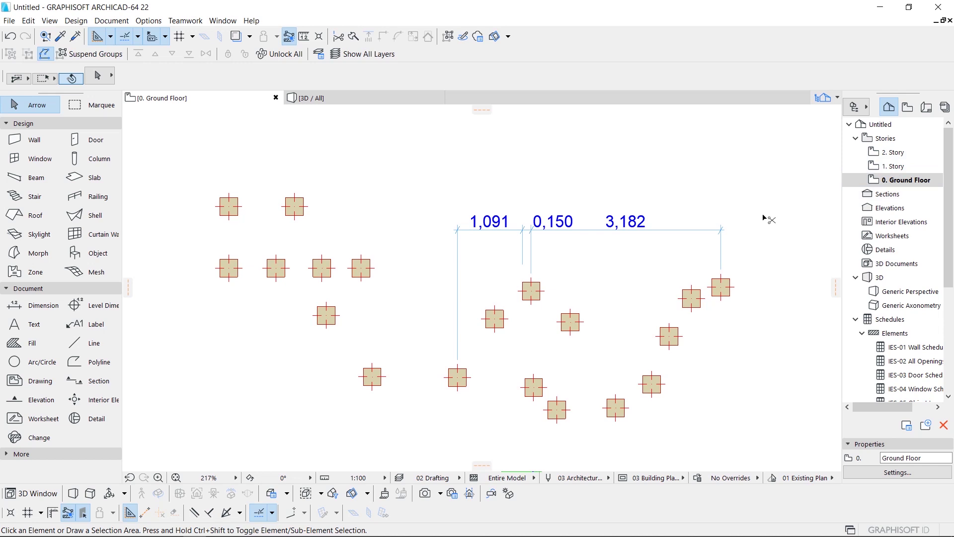
{"action": "key", "text": "ctrl+Up"}
{"action": "key", "text": "ctrl+Up"}
{"action": "key", "text": "ctrl+Down"}
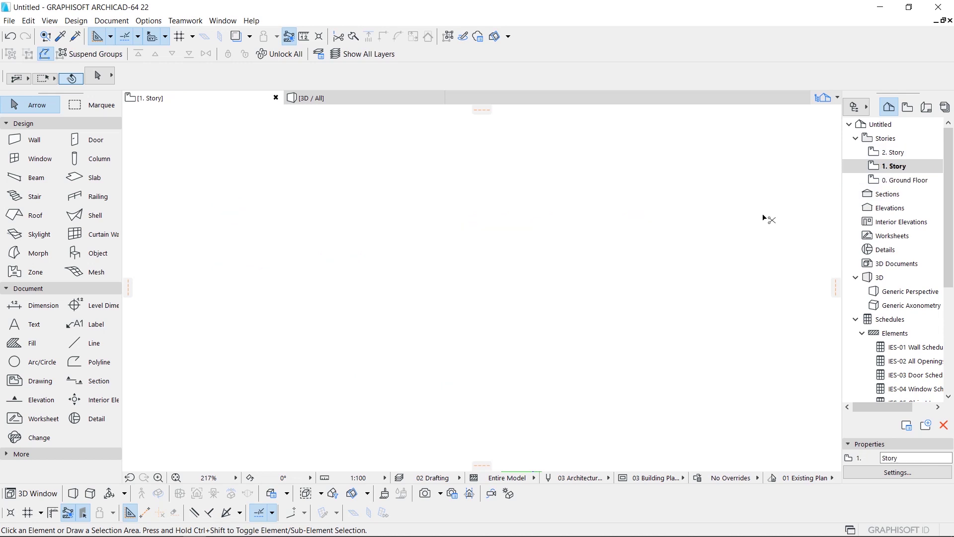
{"action": "key", "text": "ctrl+Down"}
{"action": "key", "text": "ctrl+Up"}
{"action": "key", "text": "ctrl+Up"}
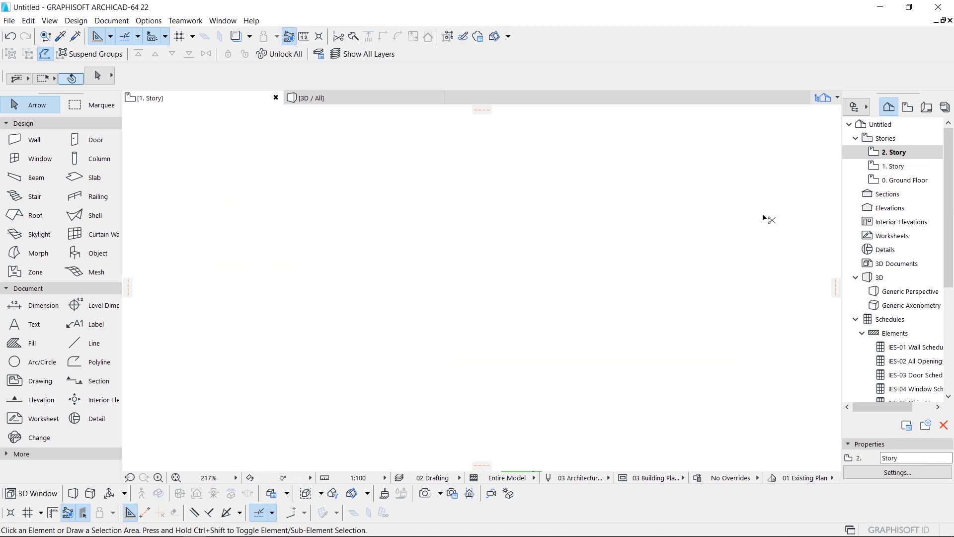
{"action": "key", "text": "ctrl+Down"}
{"action": "key", "text": "ctrl+Down"}
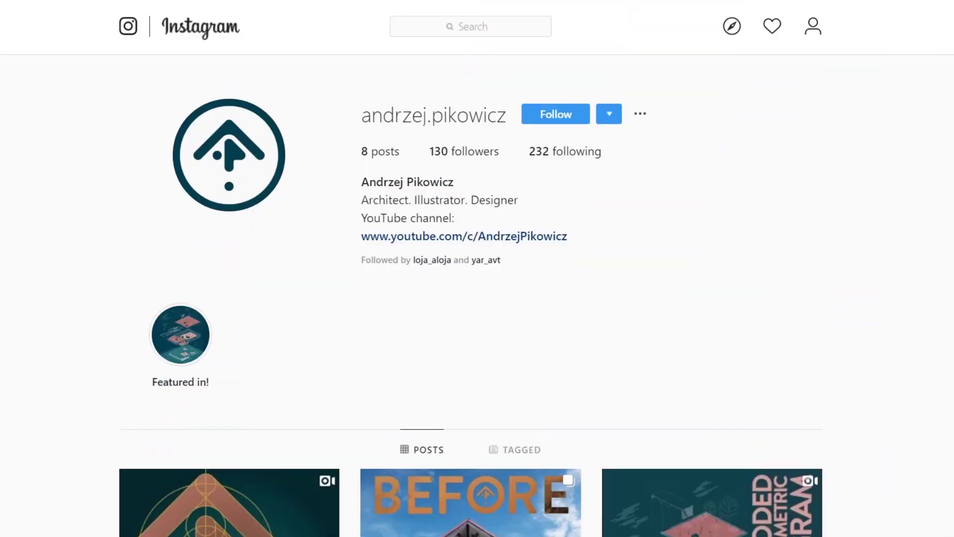
Scroll down the profile and open the BEFORE post.
{"action": "scroll", "coordinate": [471, 303], "scroll_direction": "down", "scroll_amount": 3}
{"action": "scroll", "coordinate": [529, 262], "scroll_direction": "down", "scroll_amount": 3}
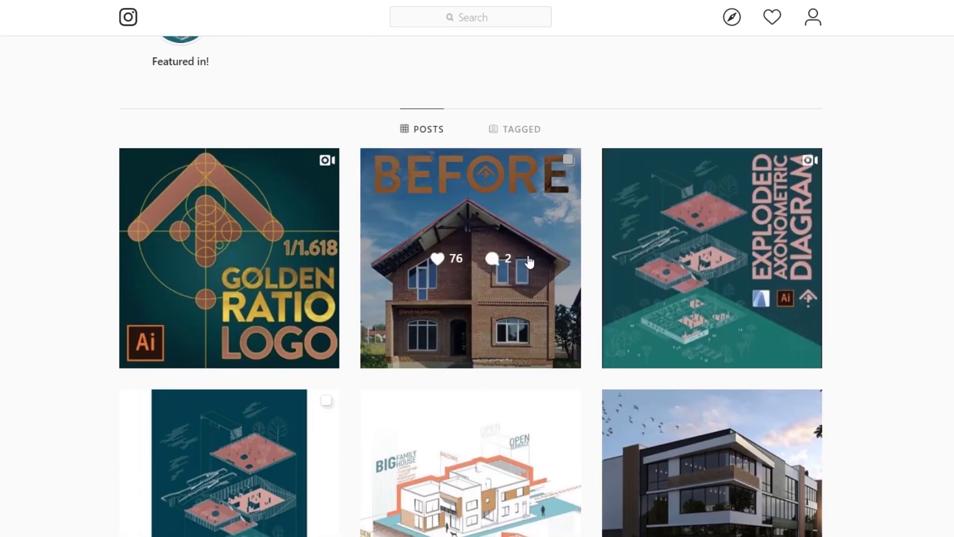
{"action": "left_click", "coordinate": [529, 262]}
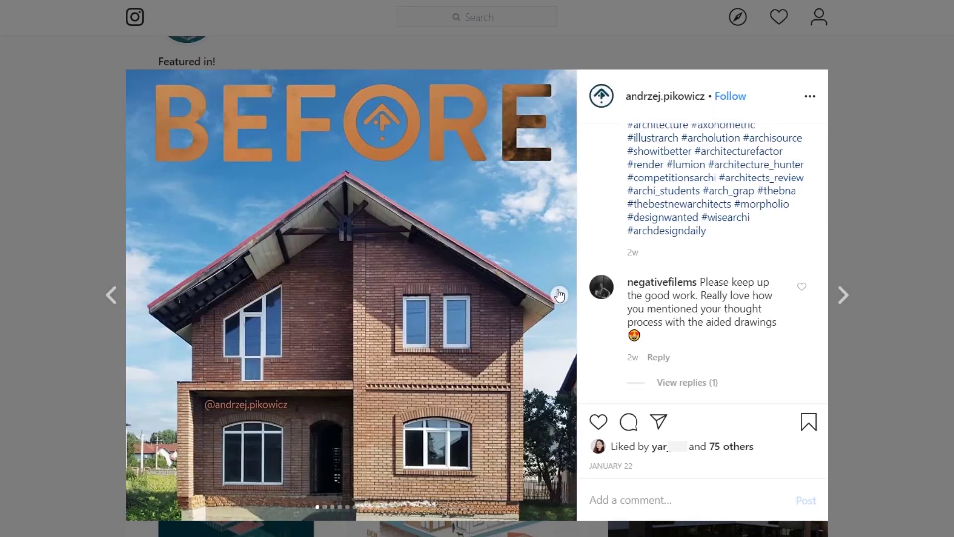
Page through nine slides to the final 'Thanks for watching!' floor-plan slide.
{"action": "left_click", "coordinate": [559, 295]}
{"action": "left_click", "coordinate": [559, 295]}
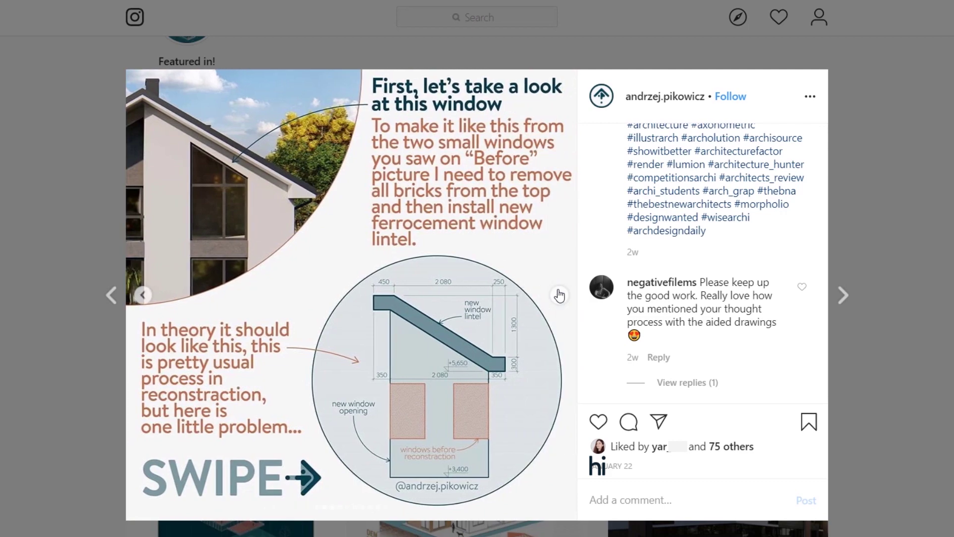
{"action": "left_click", "coordinate": [559, 295]}
{"action": "left_click", "coordinate": [559, 295]}
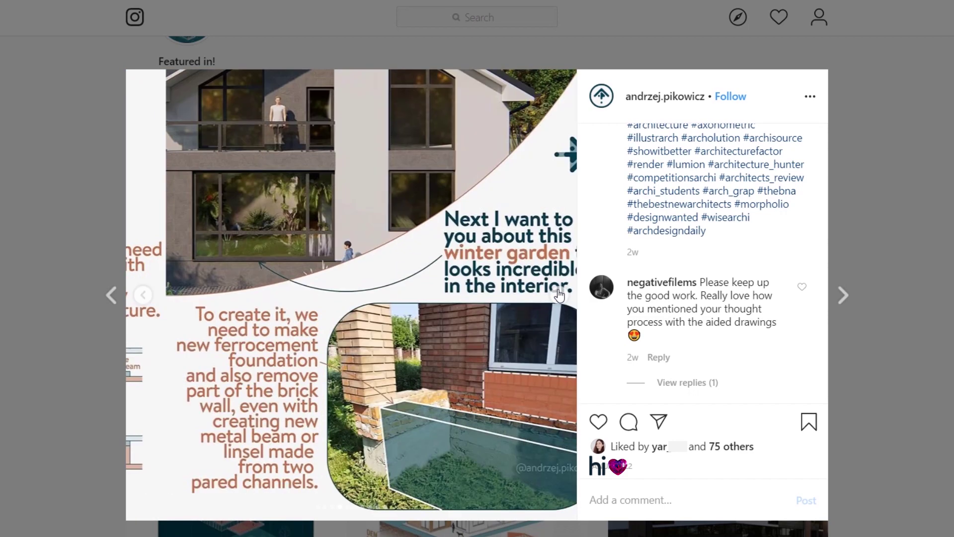
{"action": "left_click", "coordinate": [559, 295]}
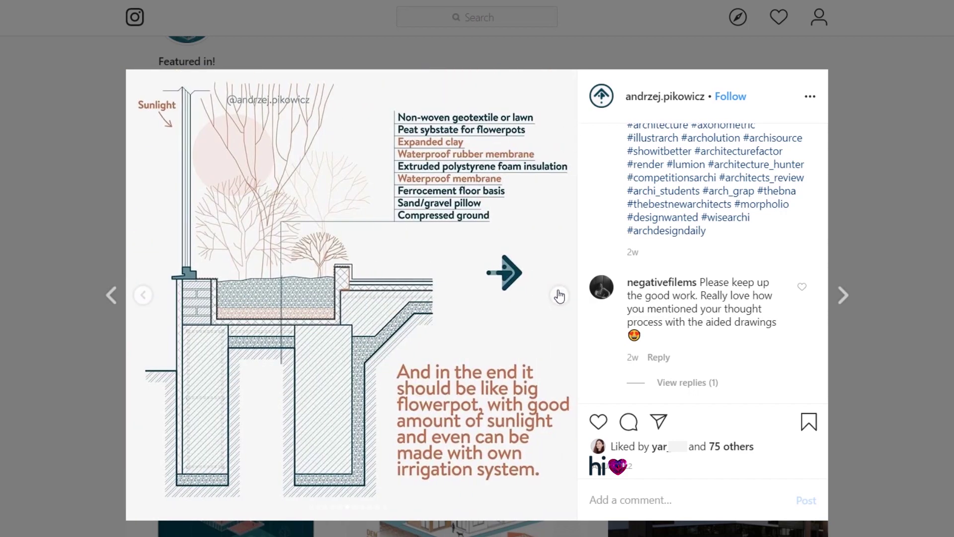
{"action": "left_click", "coordinate": [559, 295]}
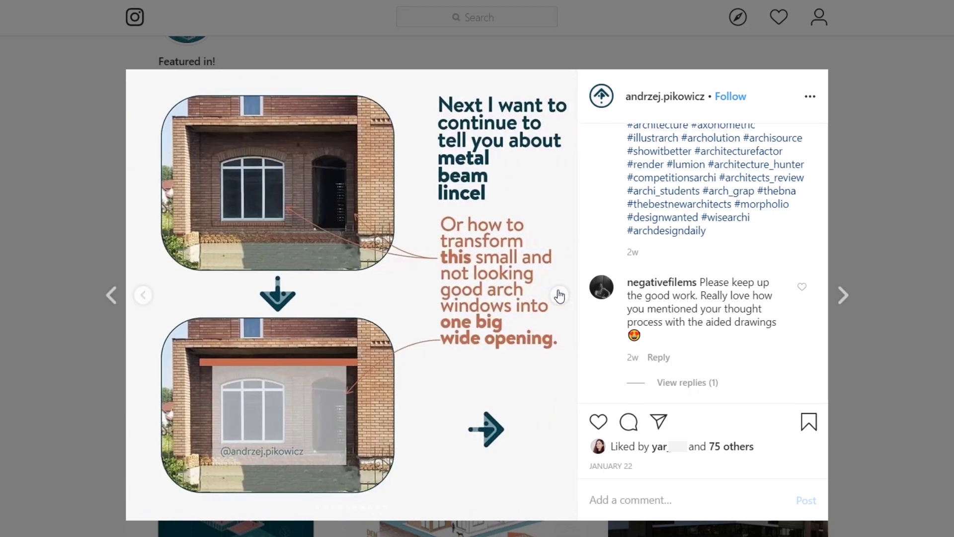
{"action": "left_click", "coordinate": [559, 295]}
{"action": "left_click", "coordinate": [559, 295]}
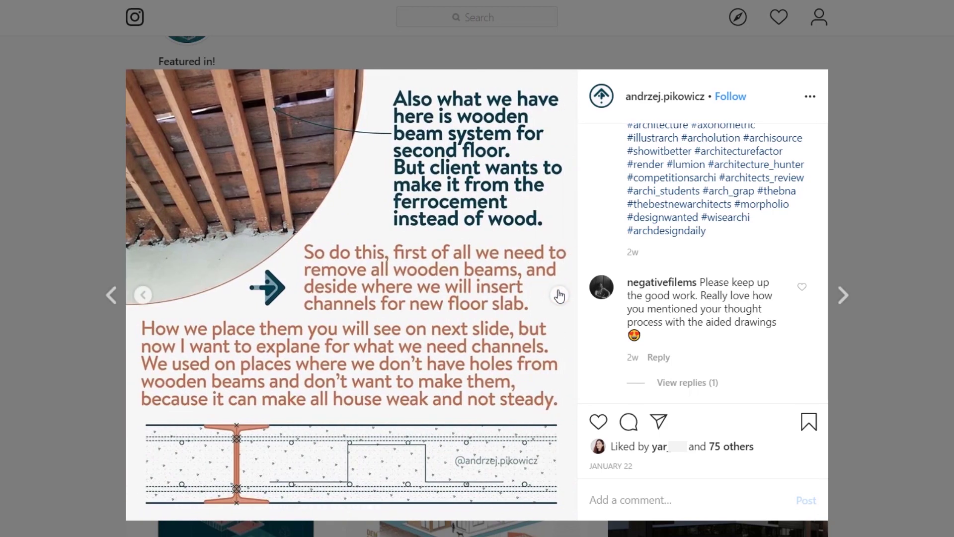
{"action": "left_click", "coordinate": [559, 295]}
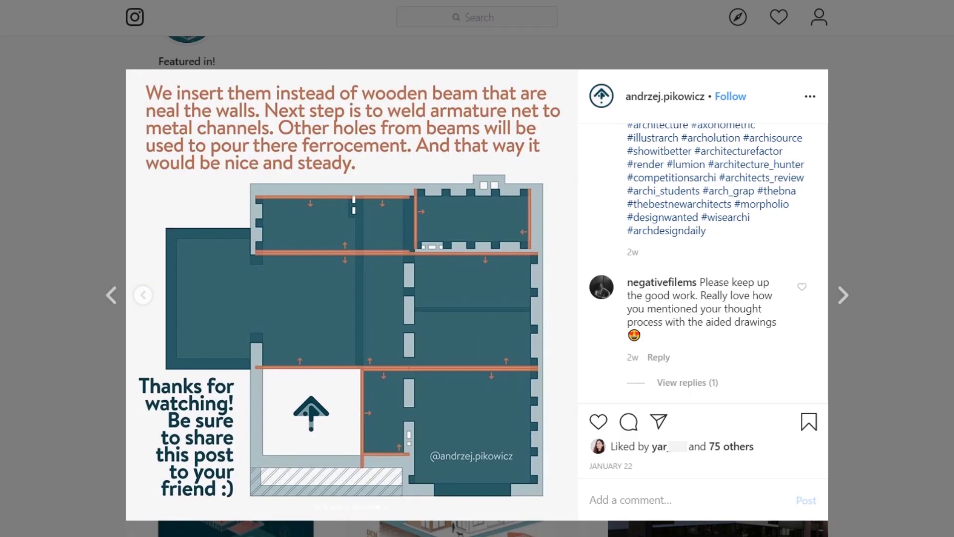